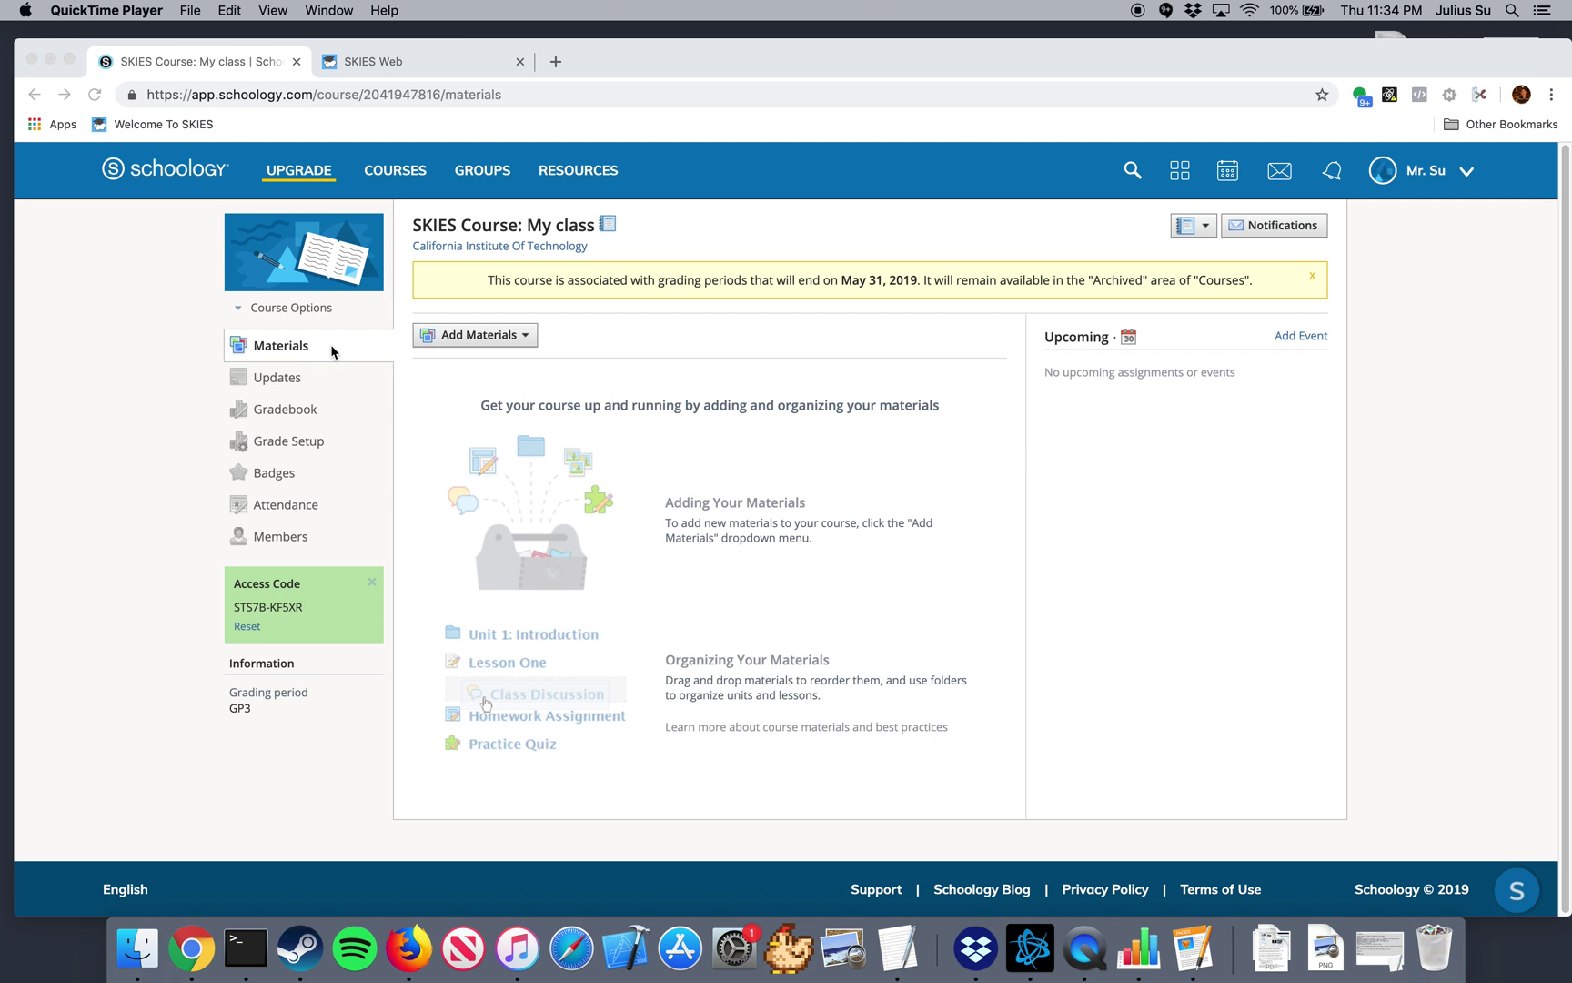
- Start a new External Tool material in Schoology with SKIES as the tool provider
{"action": "left_click", "coordinate": [491, 340]}
{"action": "left_click", "coordinate": [522, 339]}
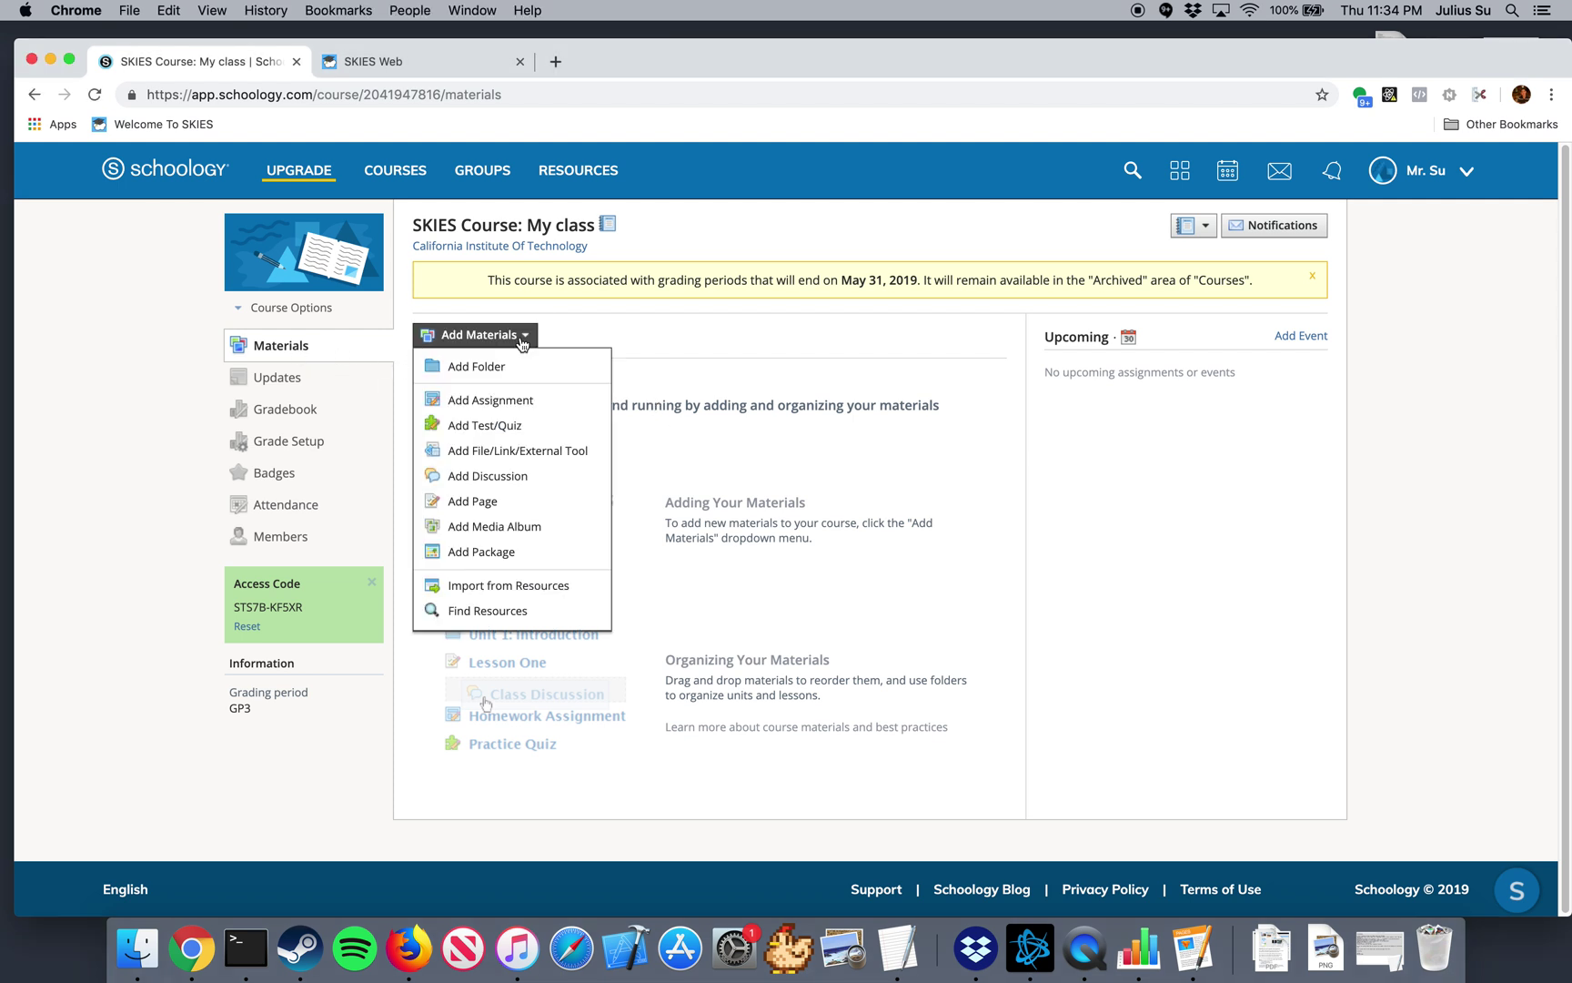
{"action": "left_click", "coordinate": [589, 452]}
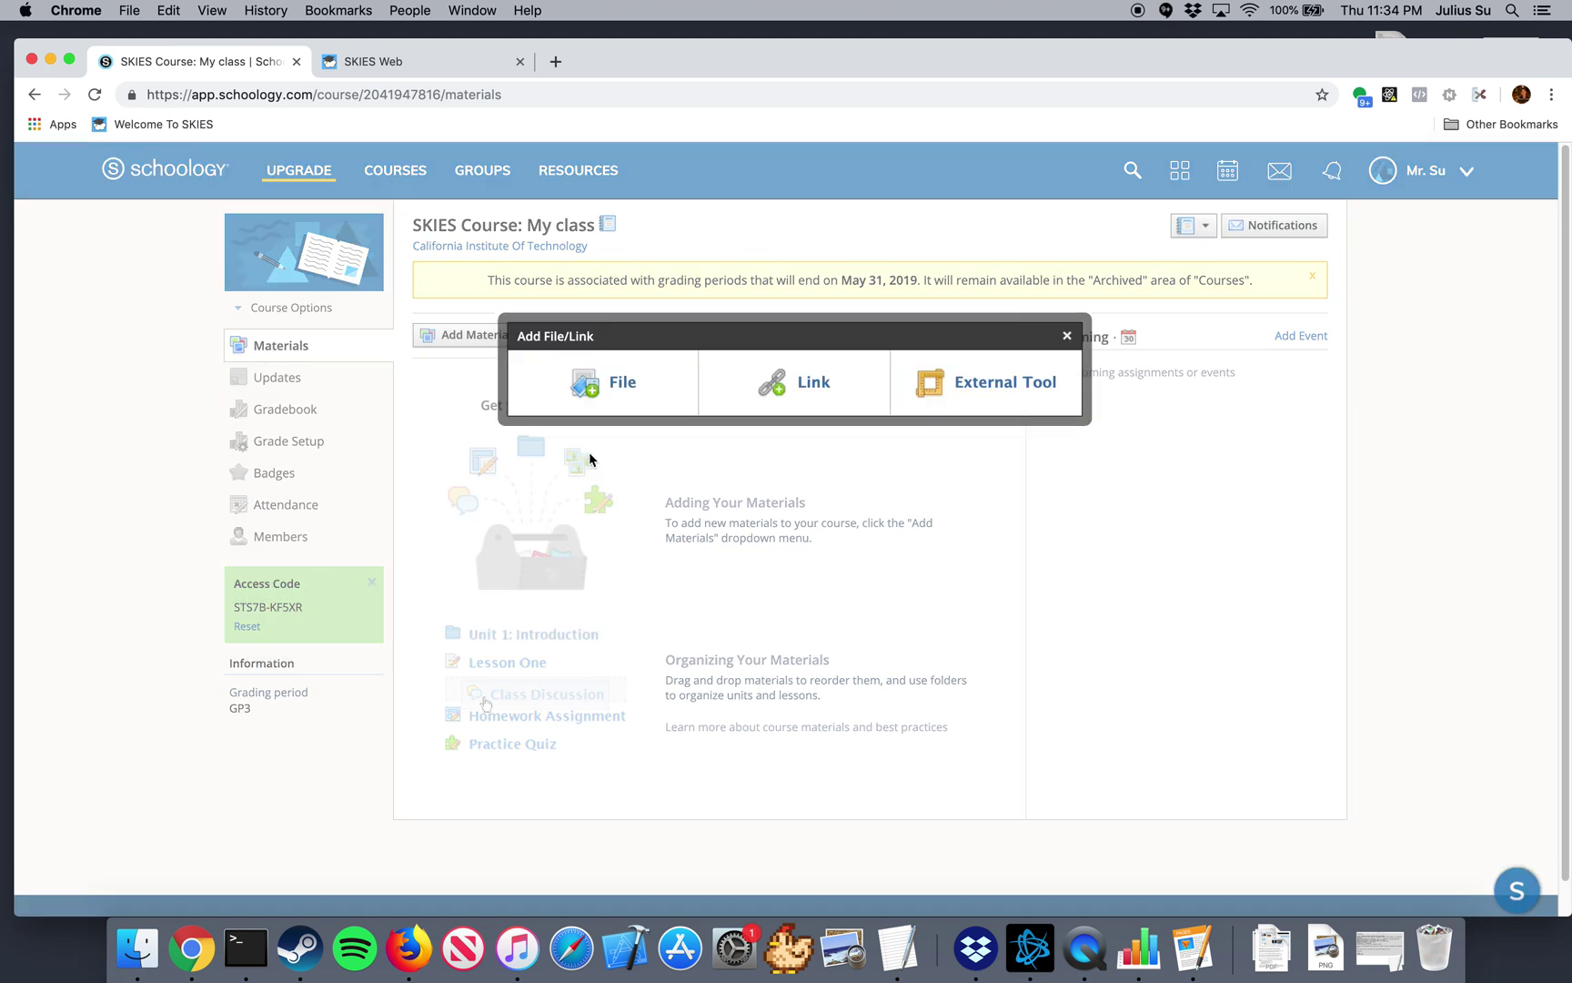
{"action": "left_click", "coordinate": [995, 382]}
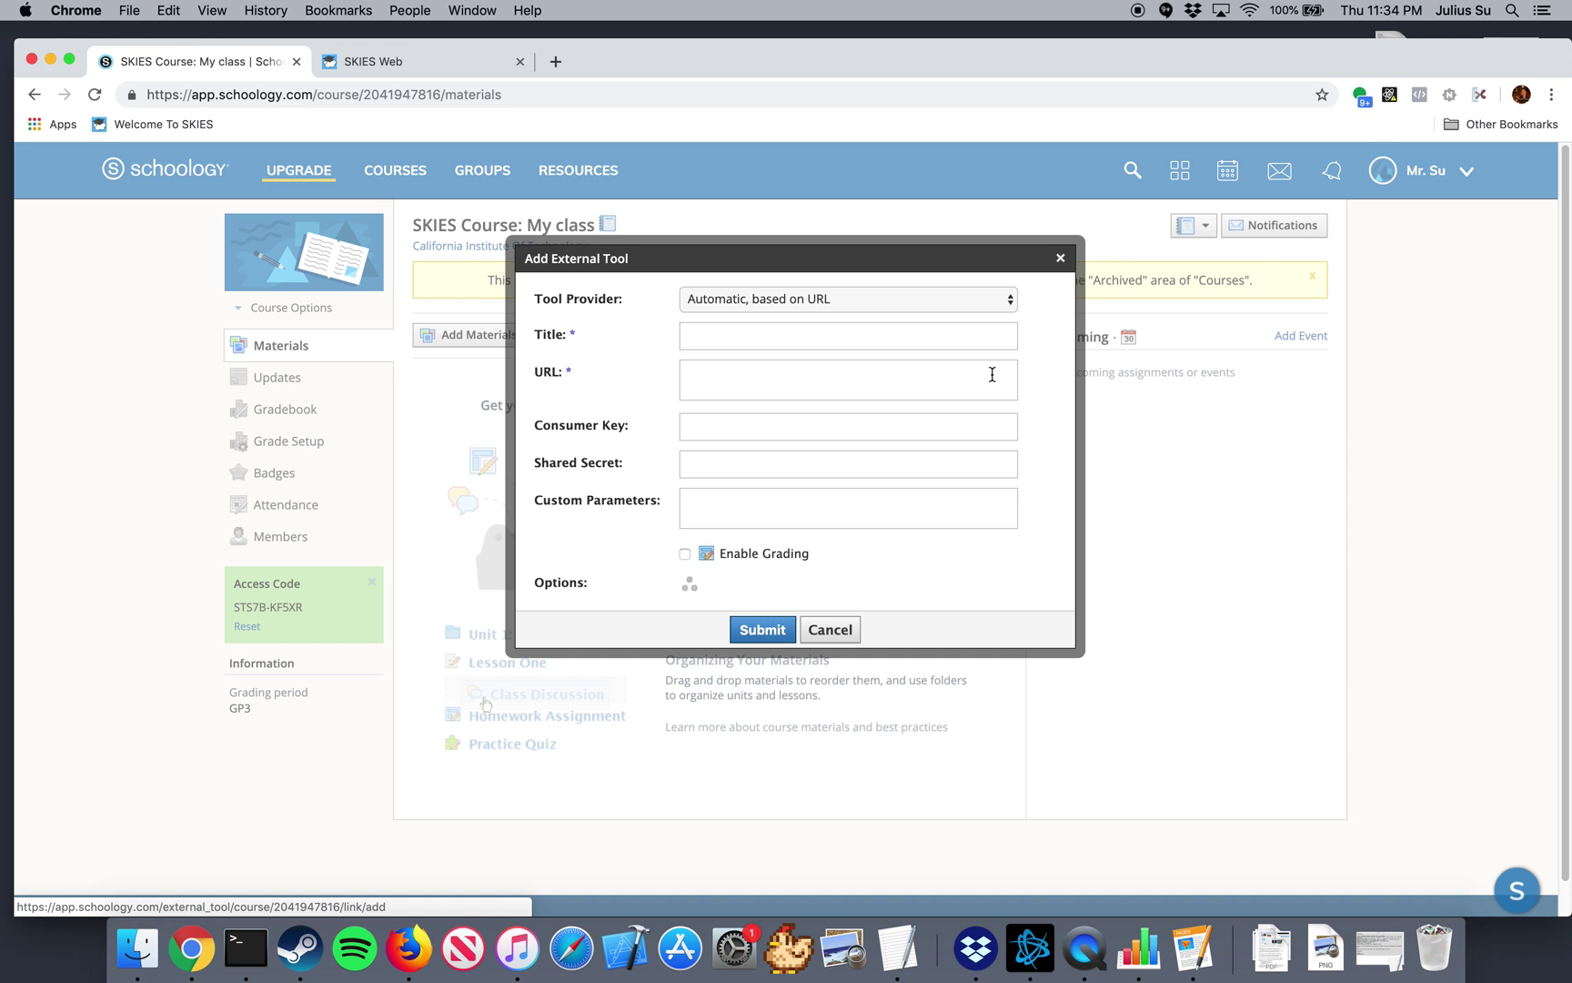
{"action": "left_click", "coordinate": [883, 298]}
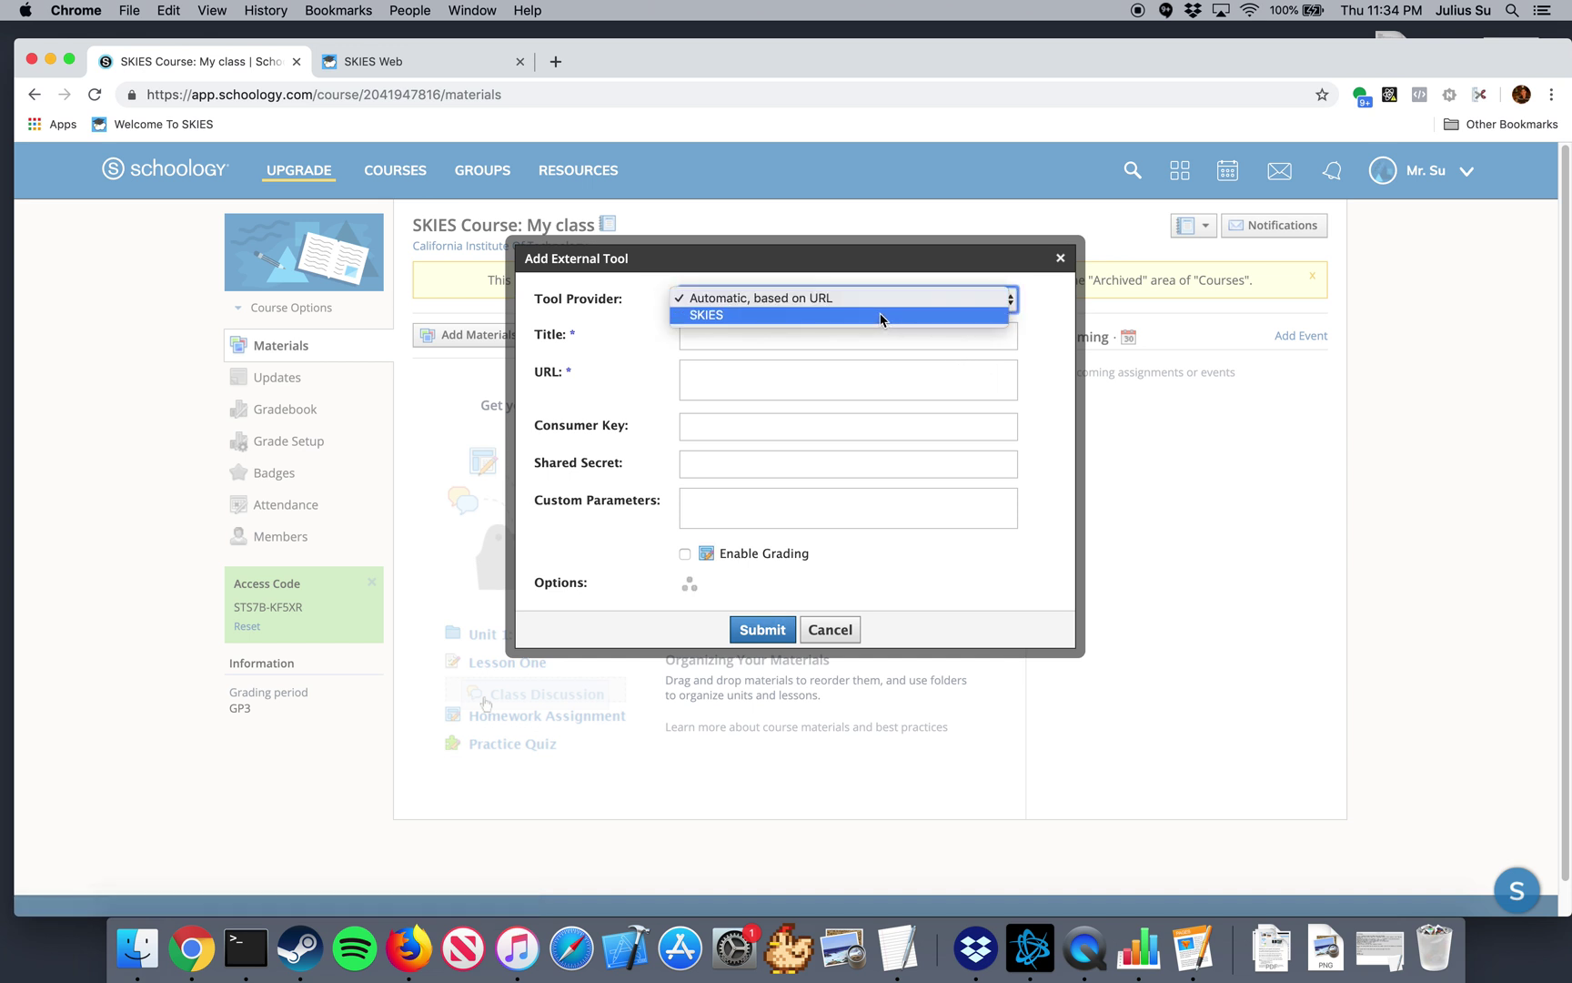
{"action": "left_click", "coordinate": [880, 316]}
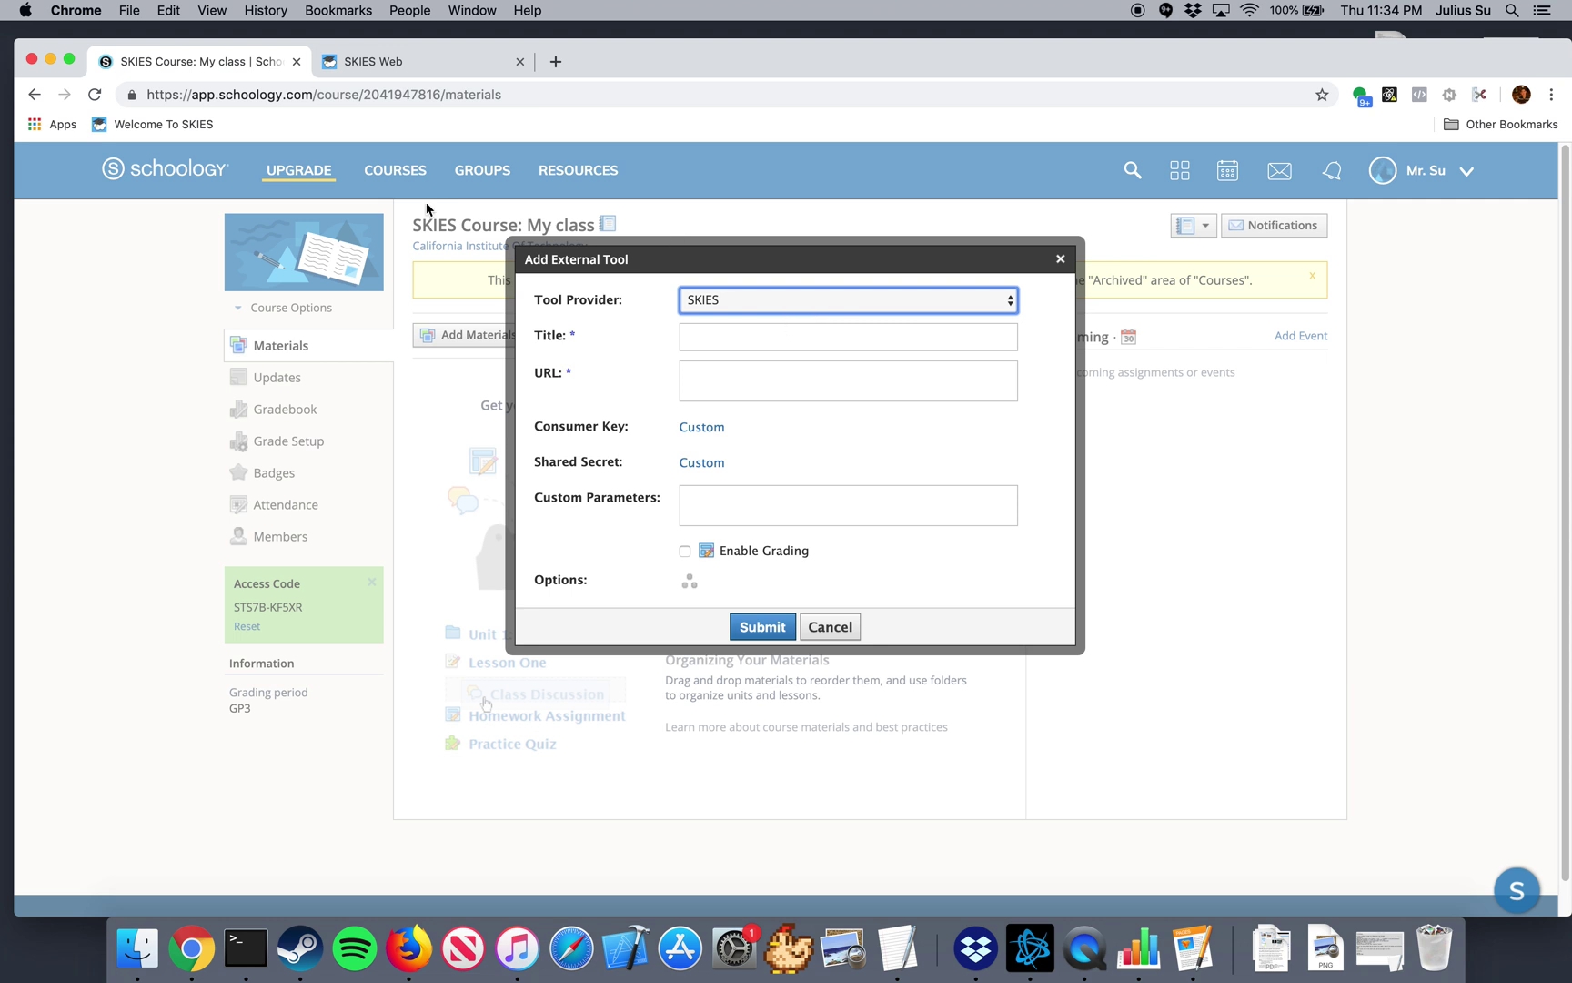
- Copy the Word problems lesson's join link from the SKIES tab
{"action": "left_click", "coordinate": [457, 68]}
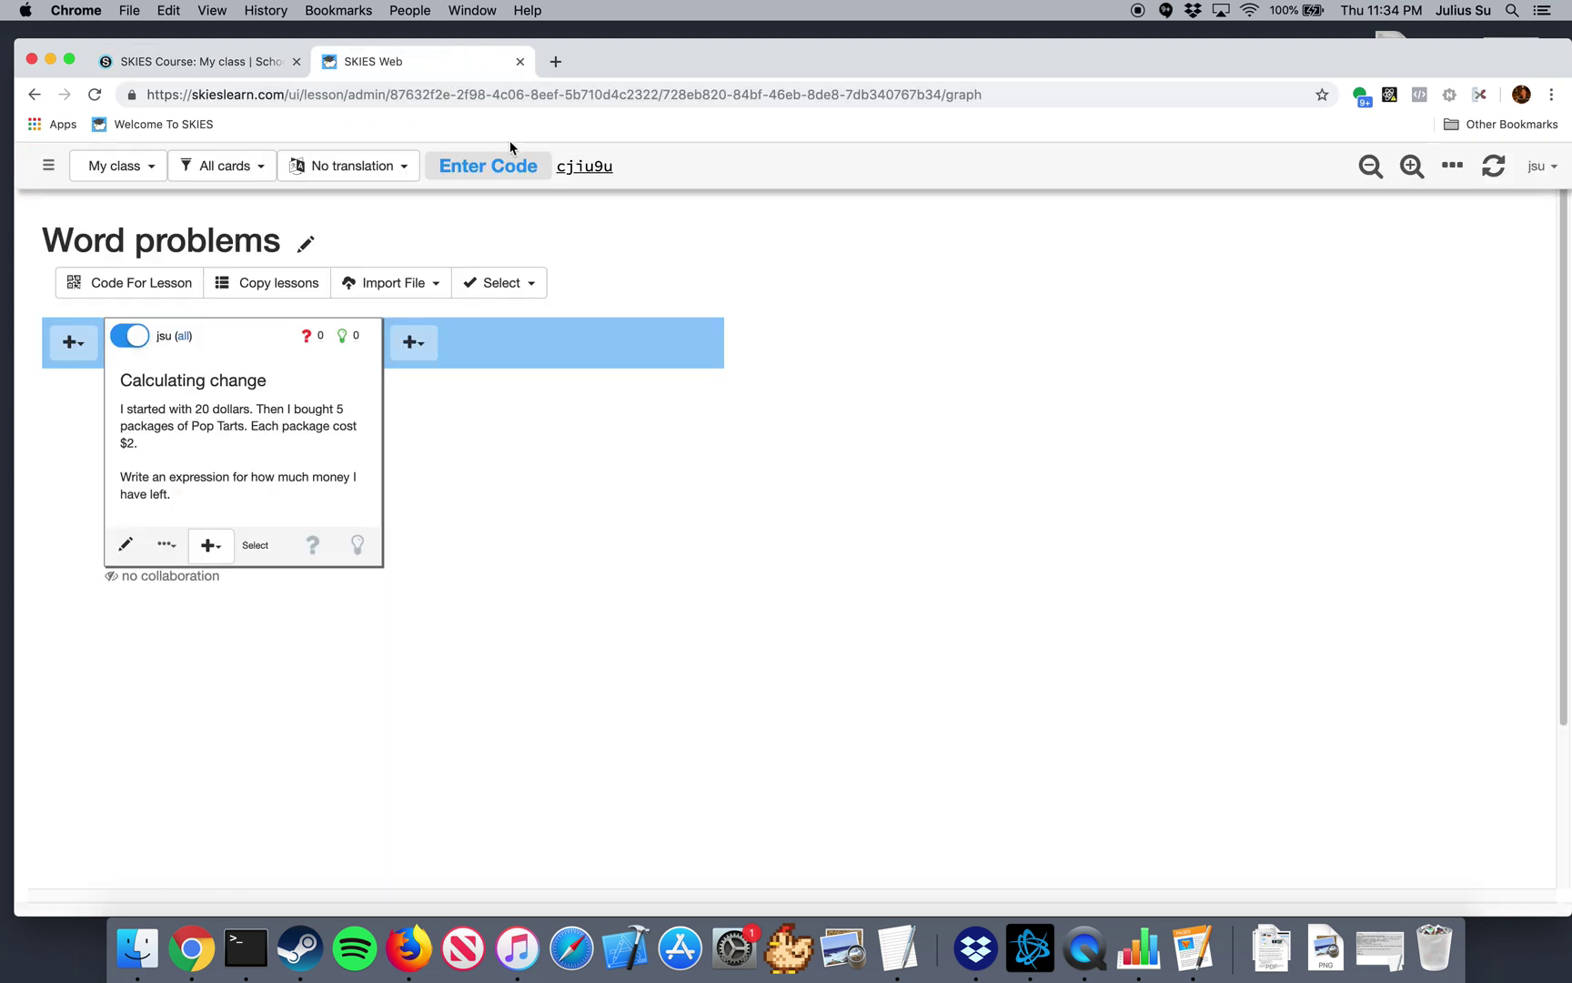
{"action": "left_click", "coordinate": [606, 170]}
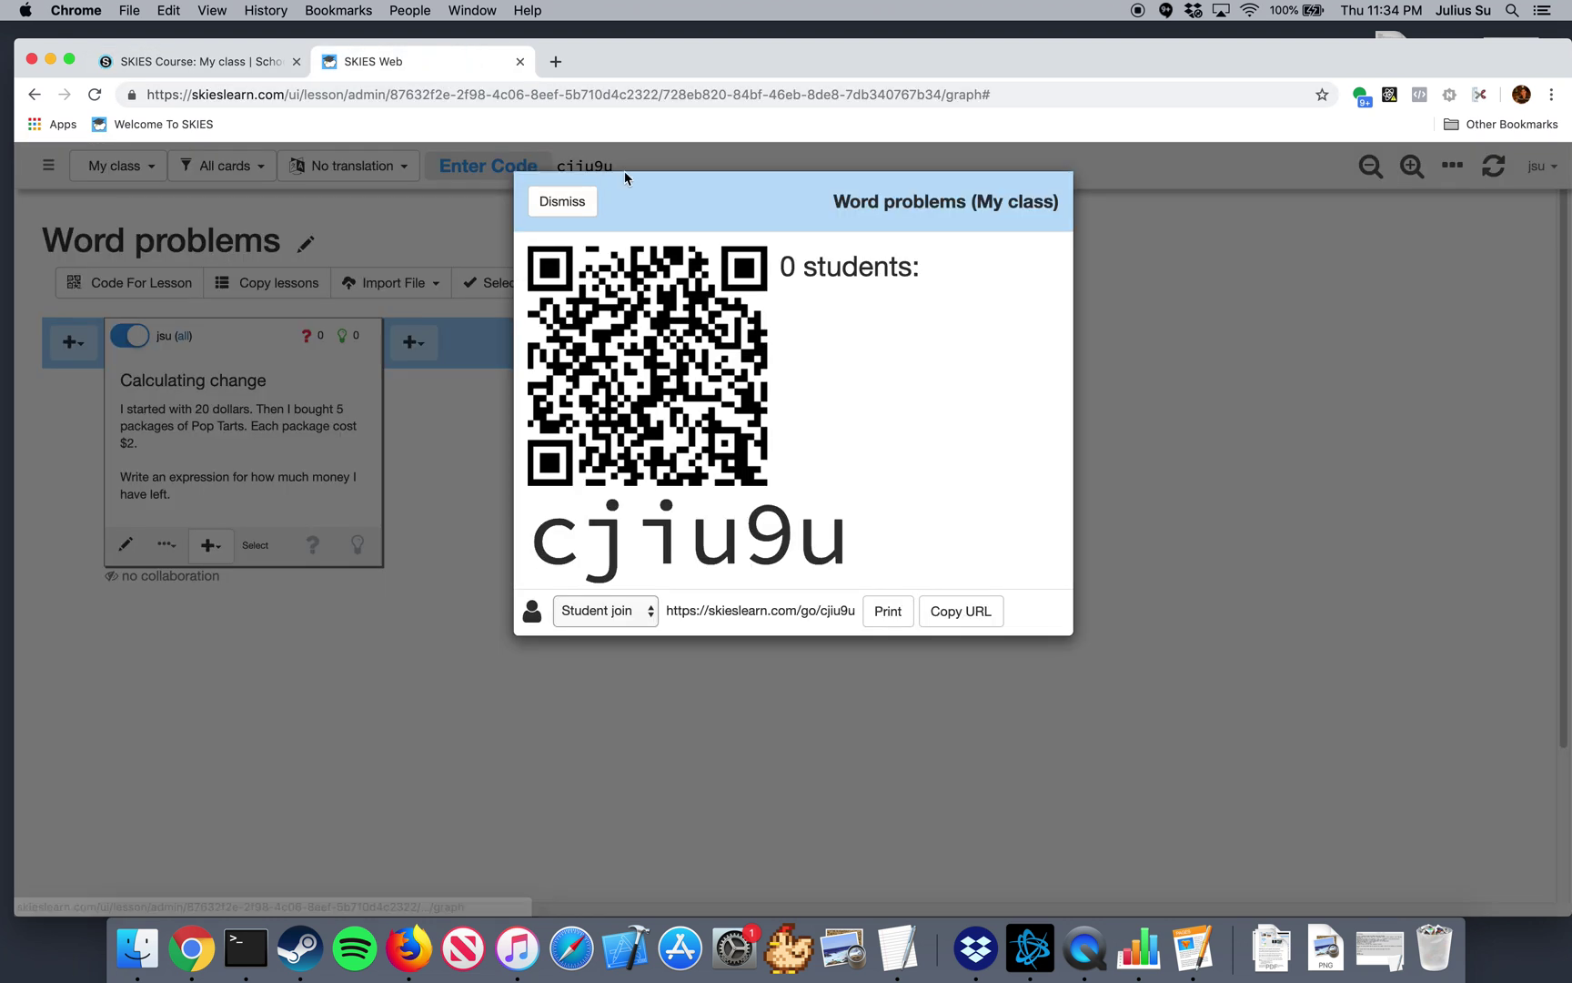
{"action": "left_click", "coordinate": [979, 618]}
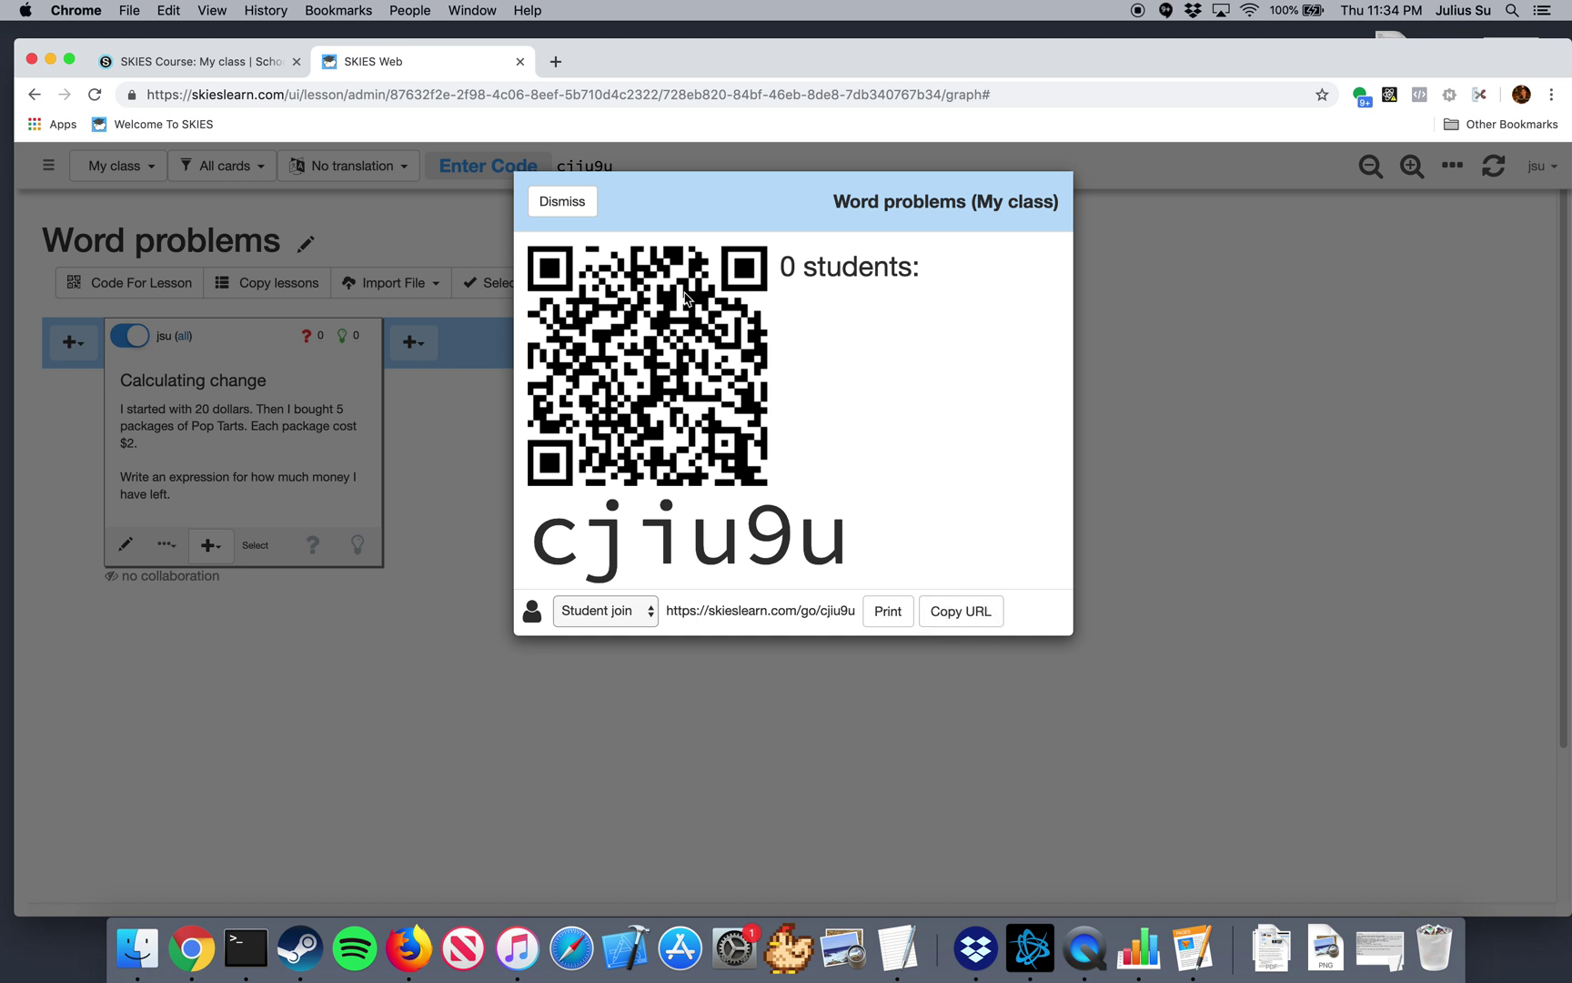
{"action": "left_click", "coordinate": [236, 62]}
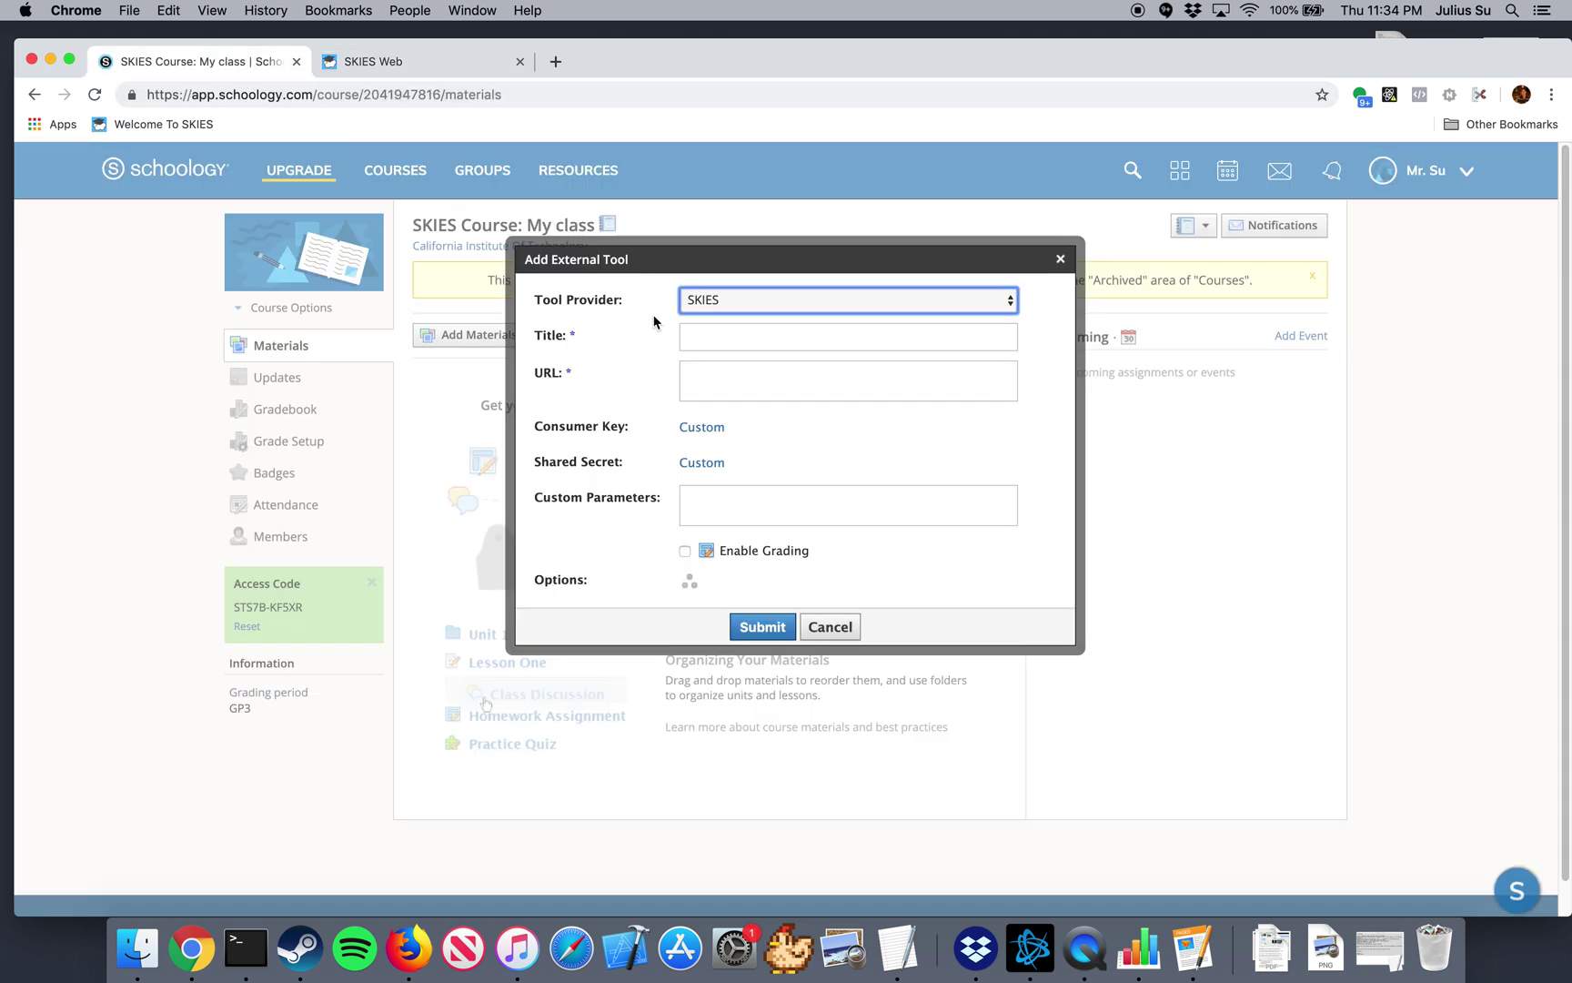
- Save the graded 'Word problems' tool with the pasted join URL, 4 points, SKIES category
{"action": "left_click", "coordinate": [715, 383]}
{"action": "key", "text": "super+v"}
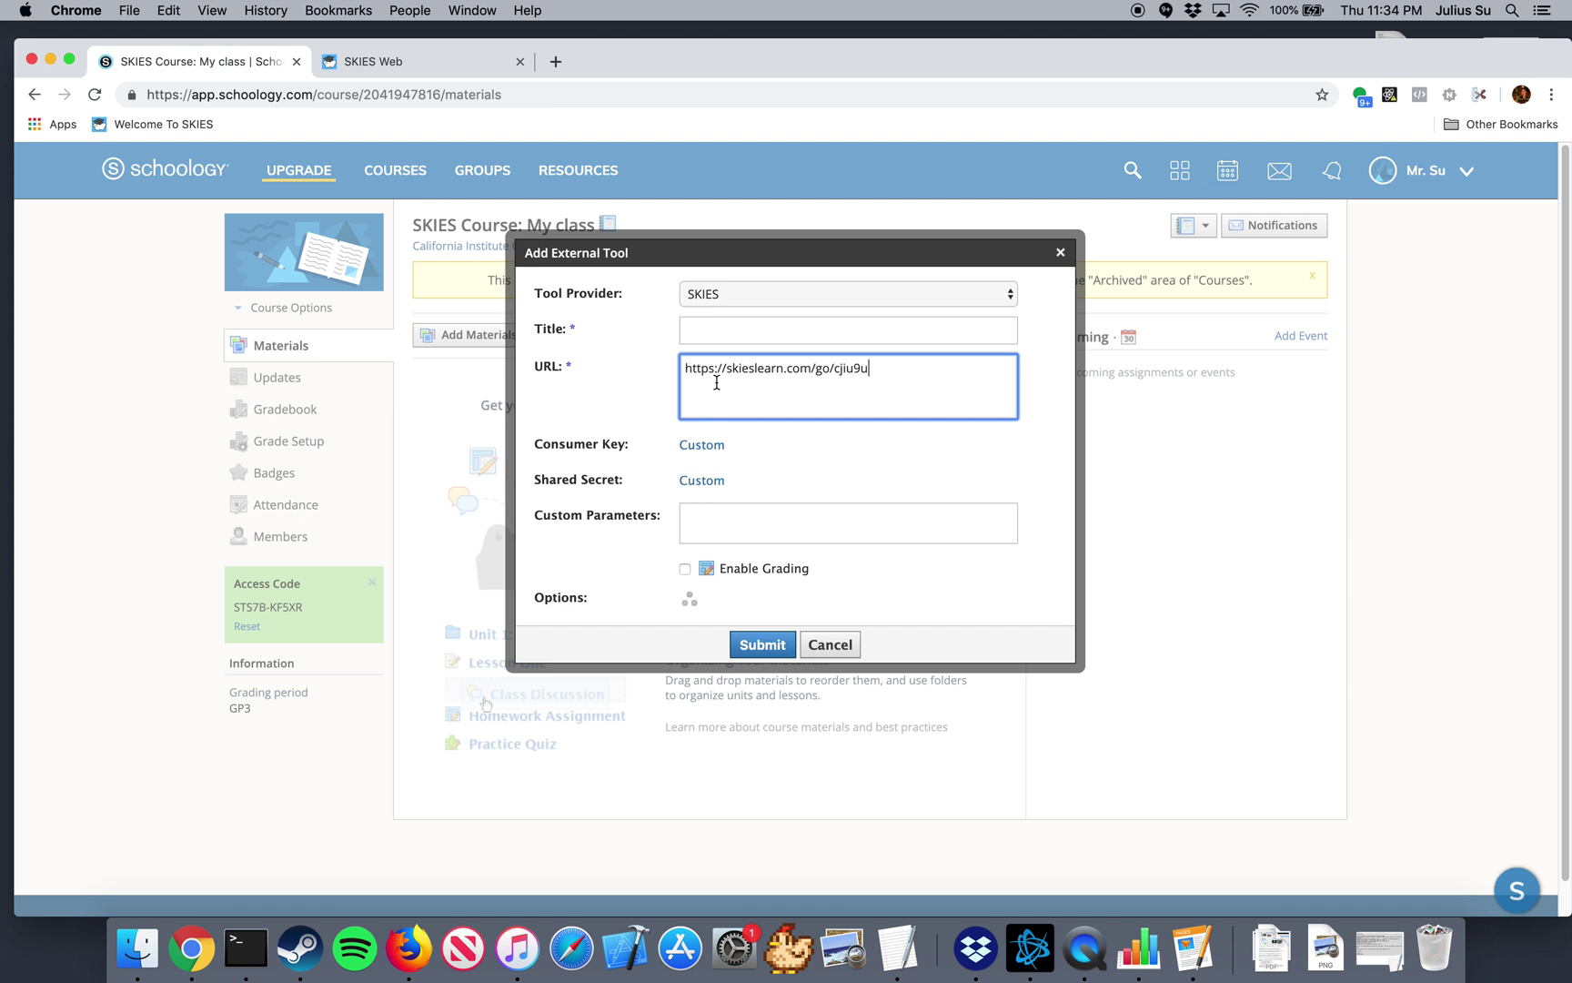
{"action": "left_click", "coordinate": [687, 329]}
{"action": "type", "text": "Word problems"}
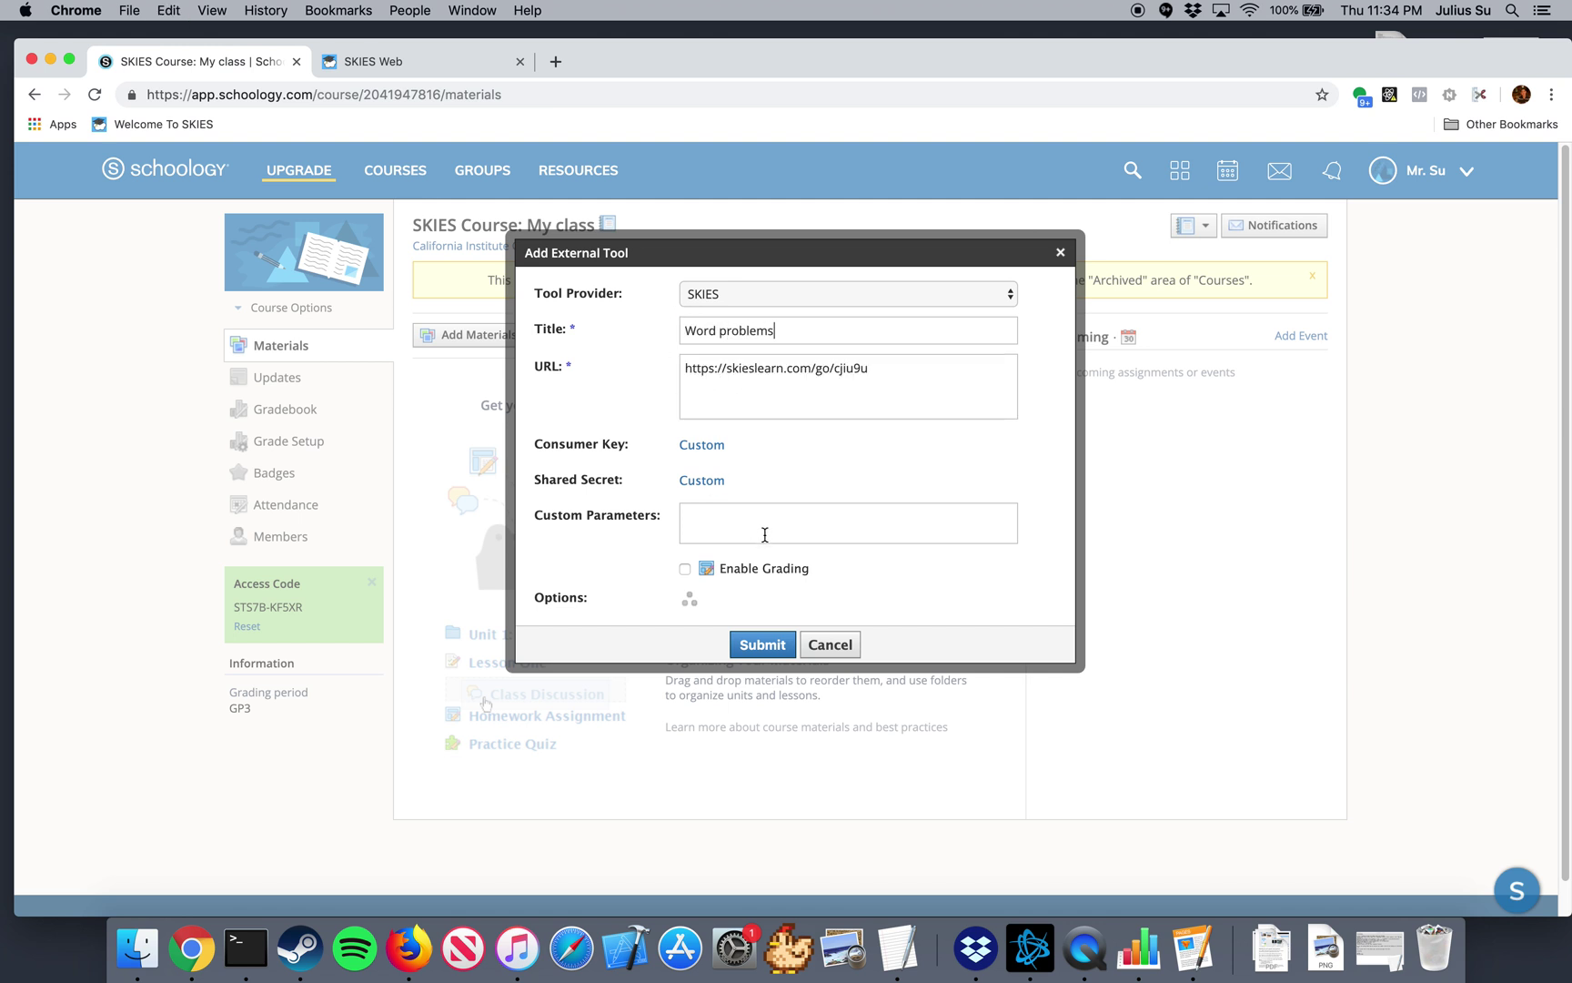
{"action": "left_click", "coordinate": [685, 569]}
{"action": "double_click", "coordinate": [720, 585]}
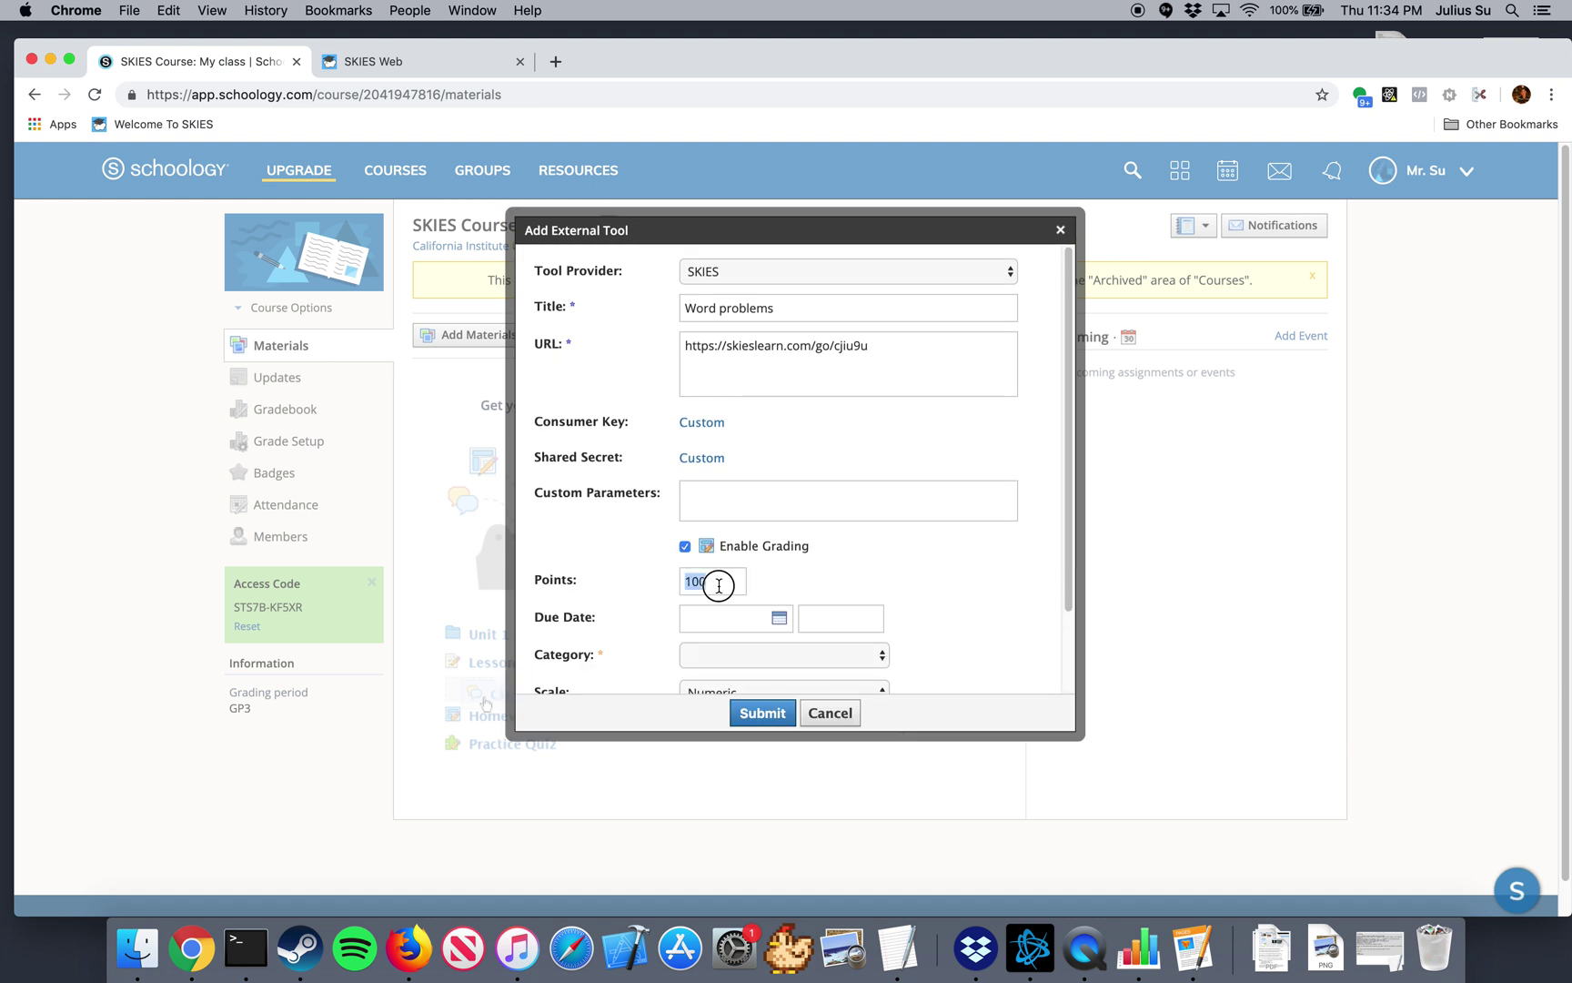
{"action": "type", "text": "4"}
{"action": "scroll", "coordinate": [763, 612], "scroll_direction": "down", "scroll_amount": 3}
{"action": "left_click", "coordinate": [773, 559]}
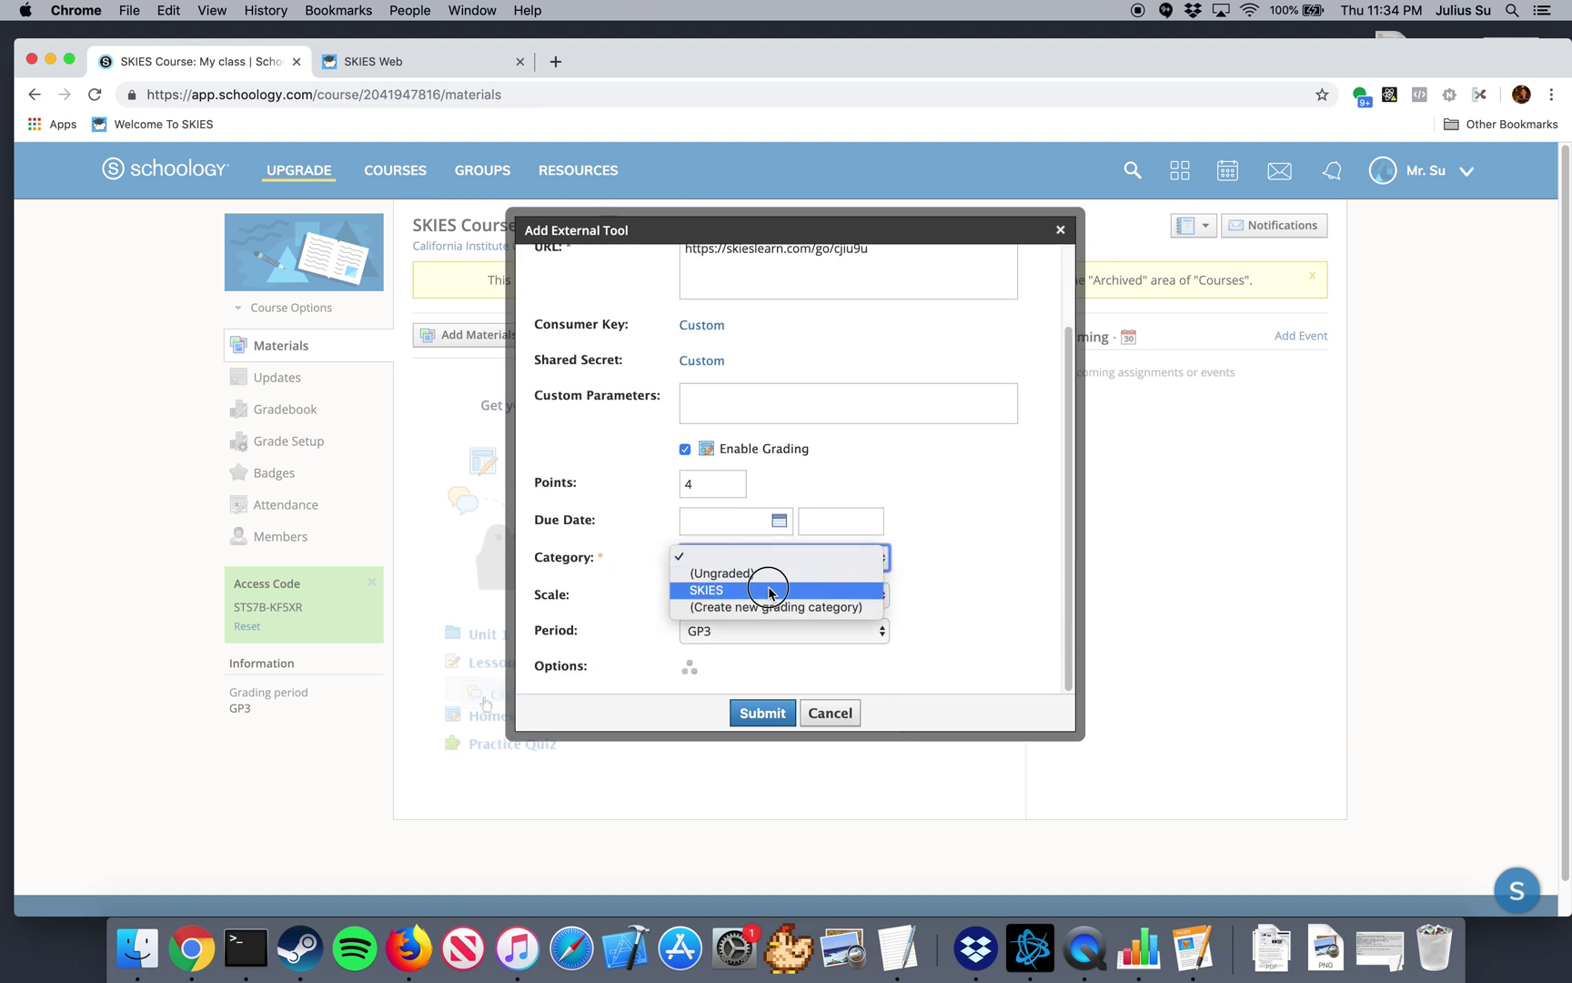
{"action": "left_click", "coordinate": [707, 589]}
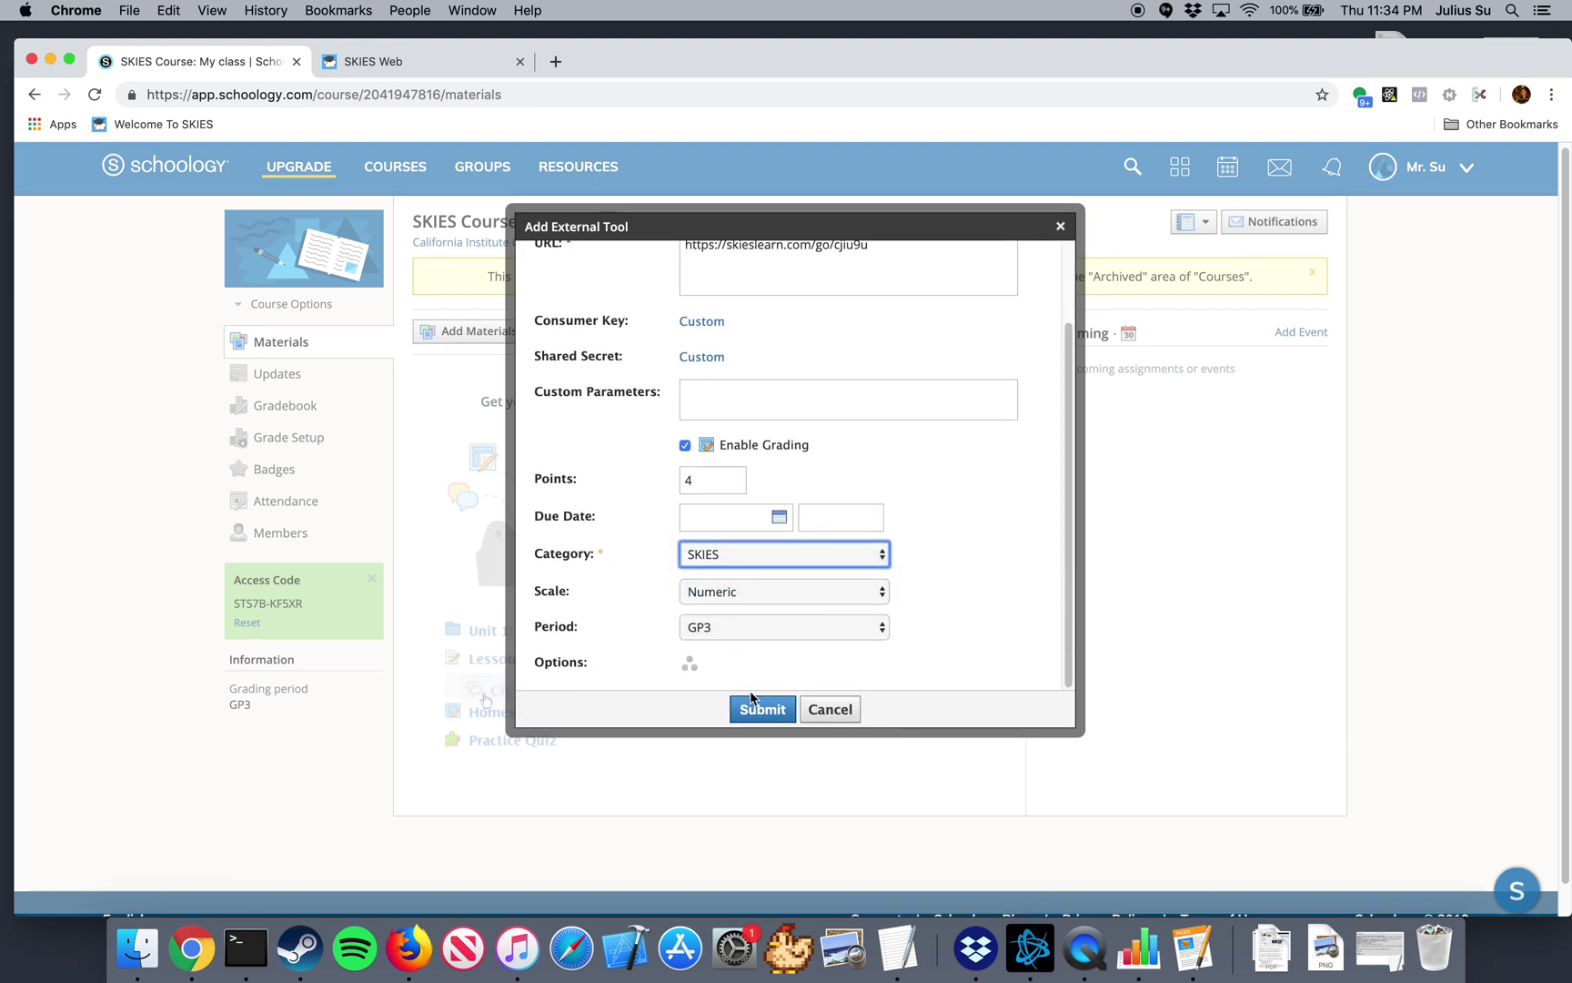
{"action": "left_click", "coordinate": [763, 709]}
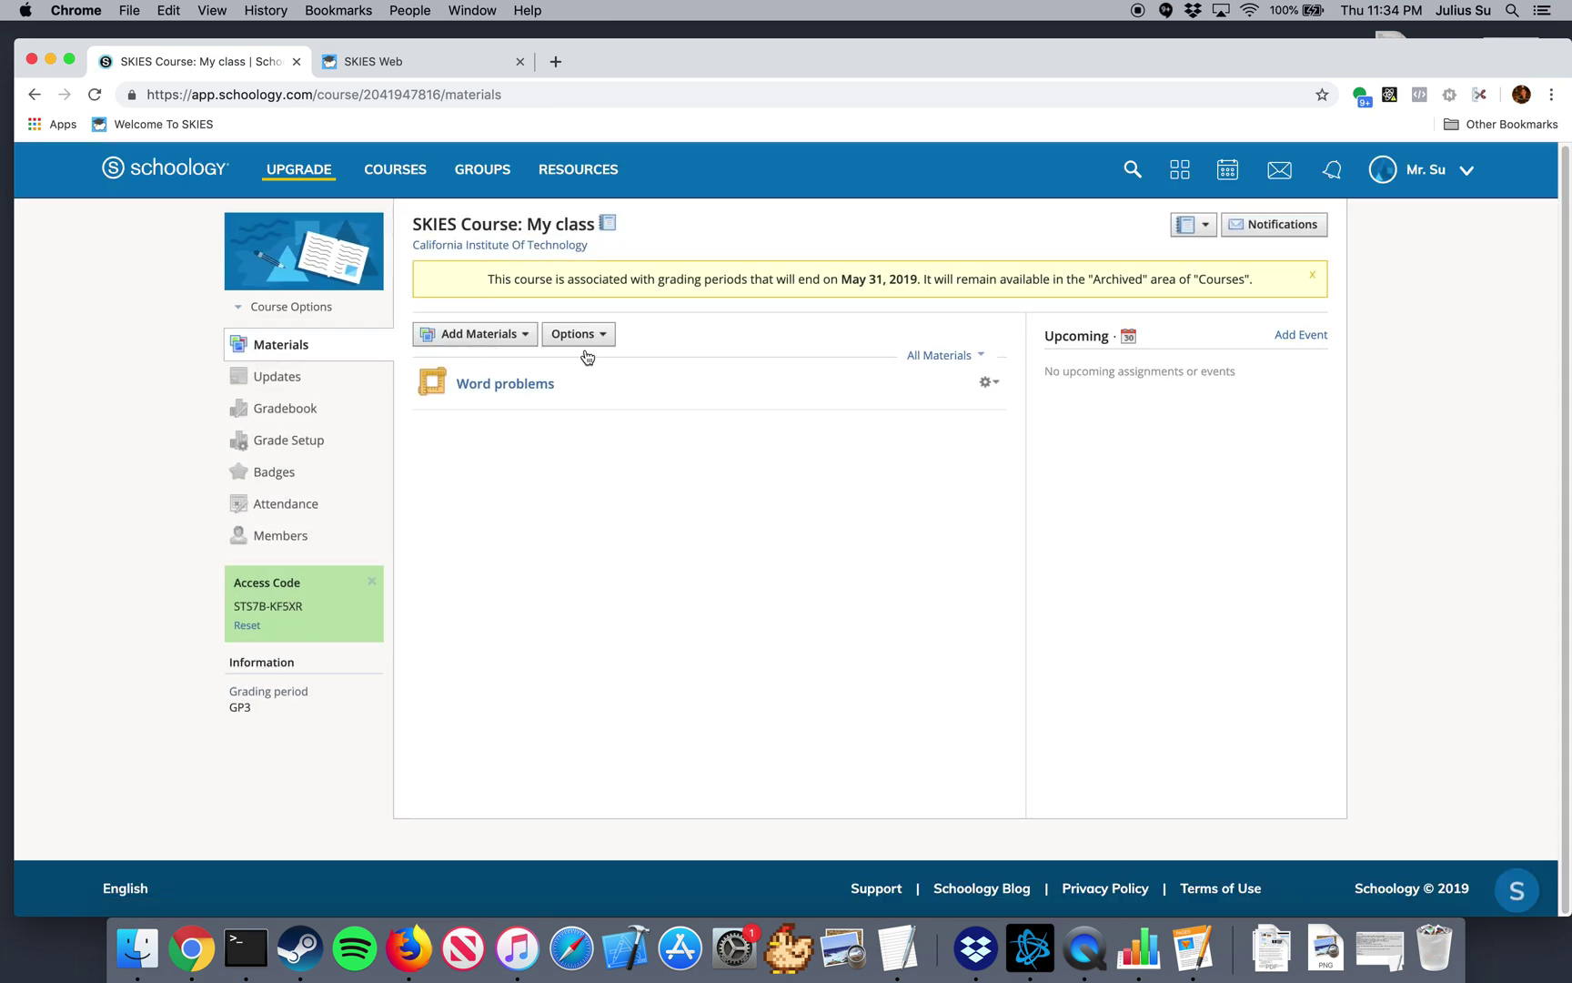
- Open the 'Word problems' material from the course Materials list
{"action": "left_click", "coordinate": [523, 389]}
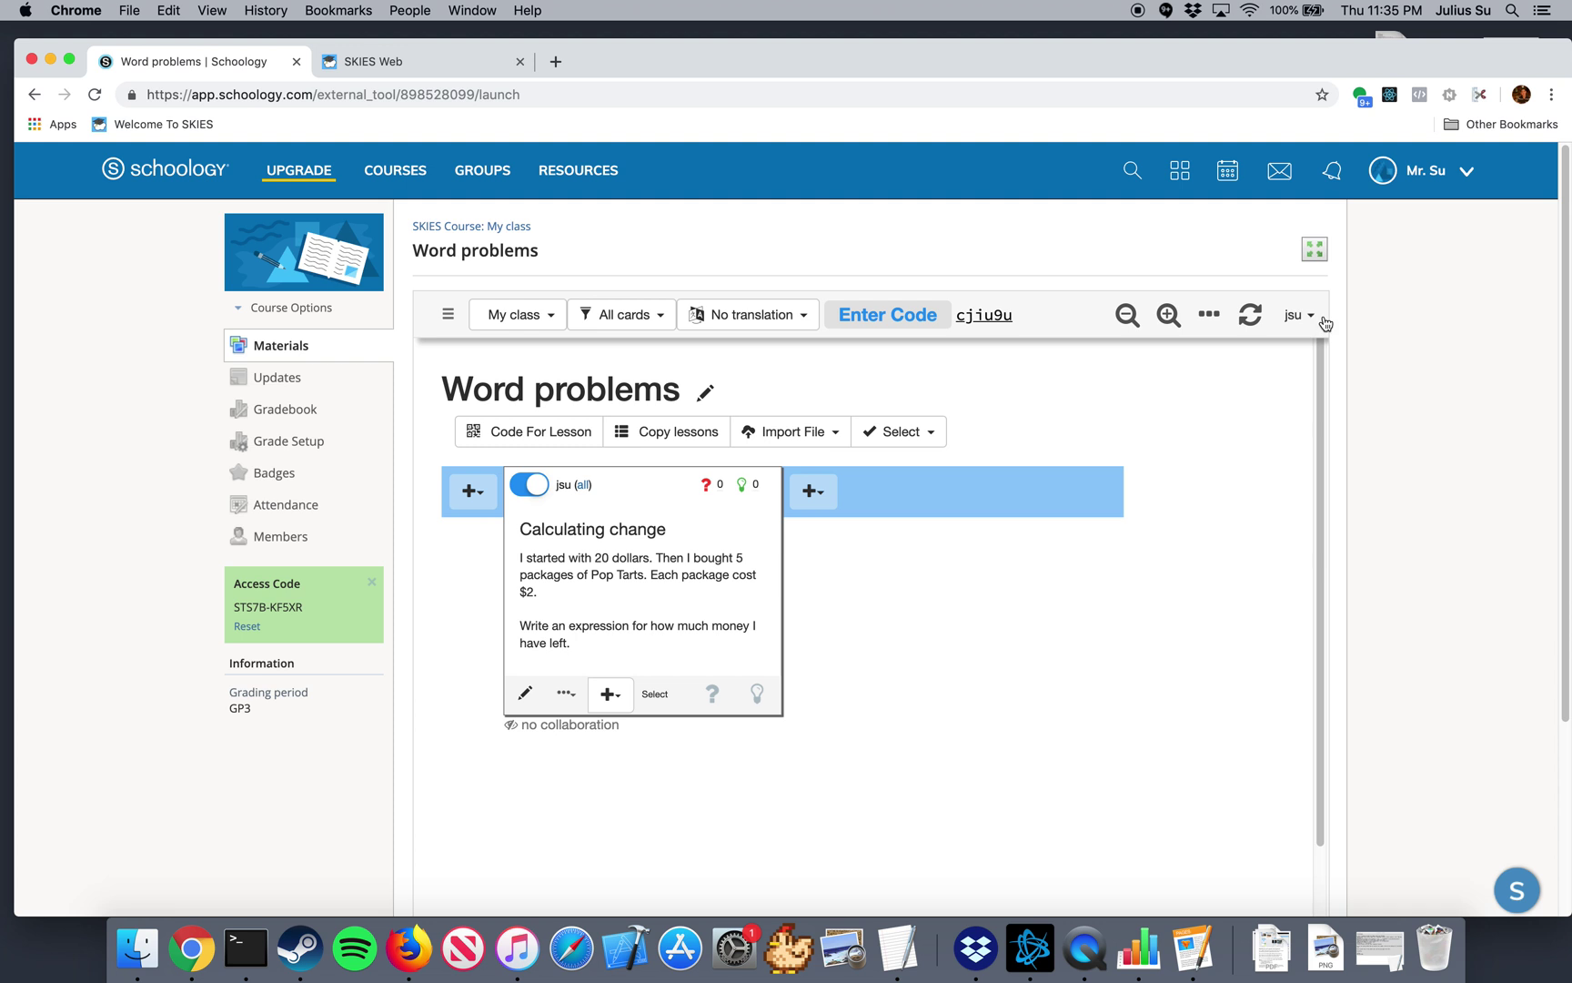
- Log out, sign in as the student, and open Word problems in SKIES Course
{"action": "left_click", "coordinate": [1467, 171]}
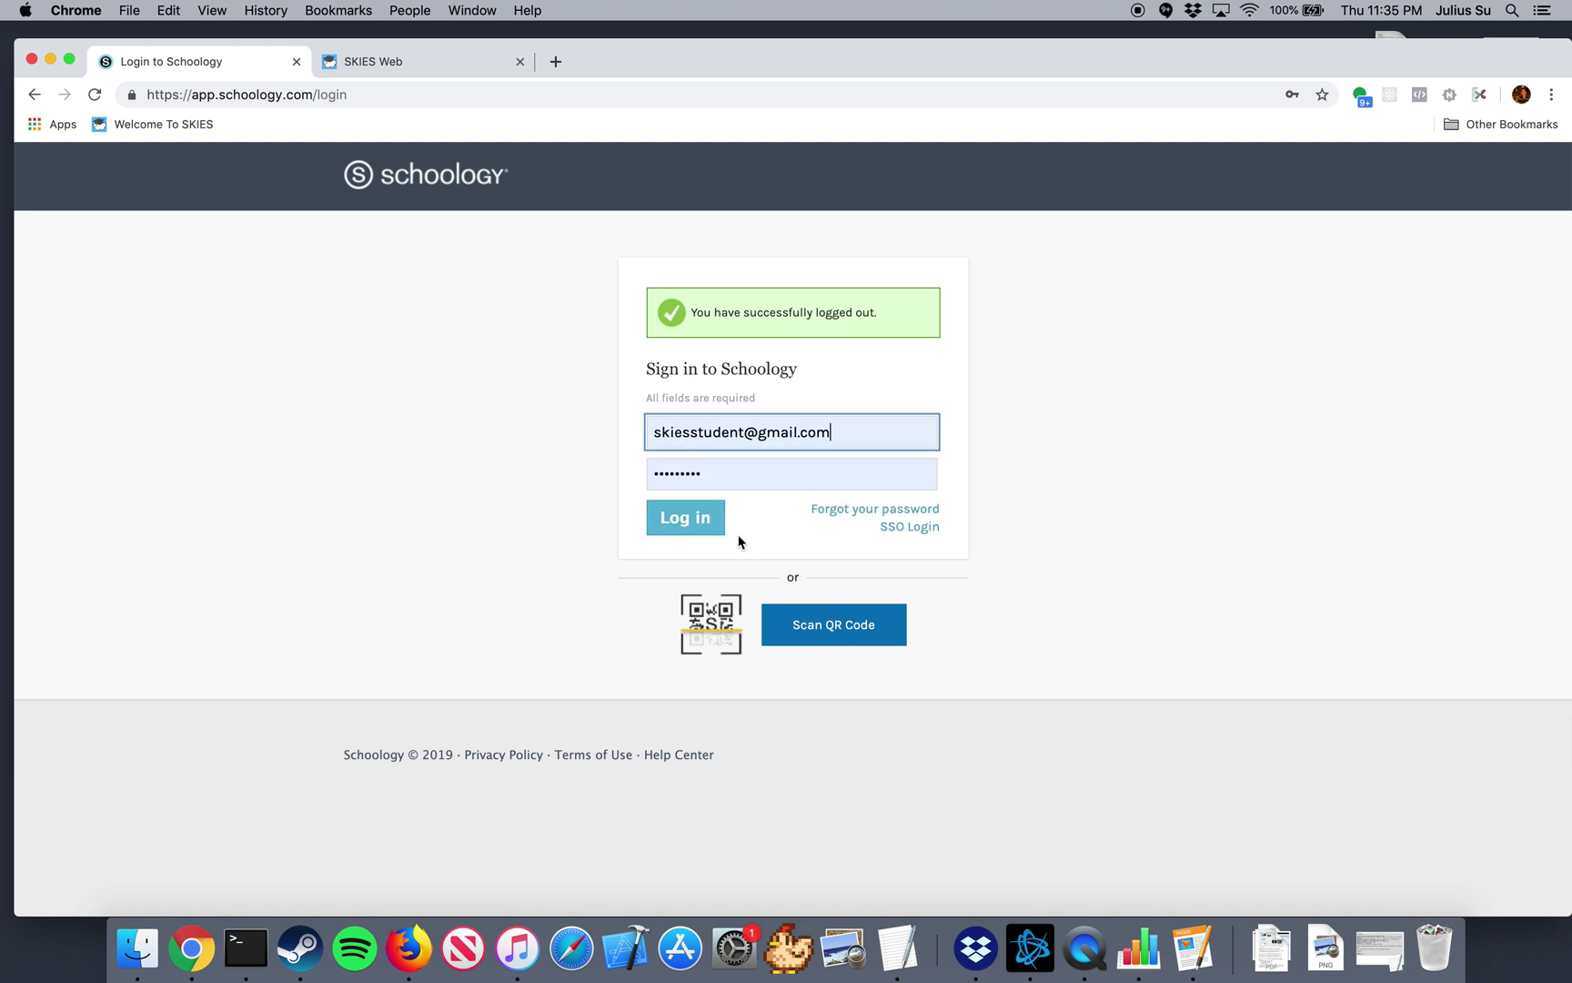
{"action": "left_click", "coordinate": [686, 518]}
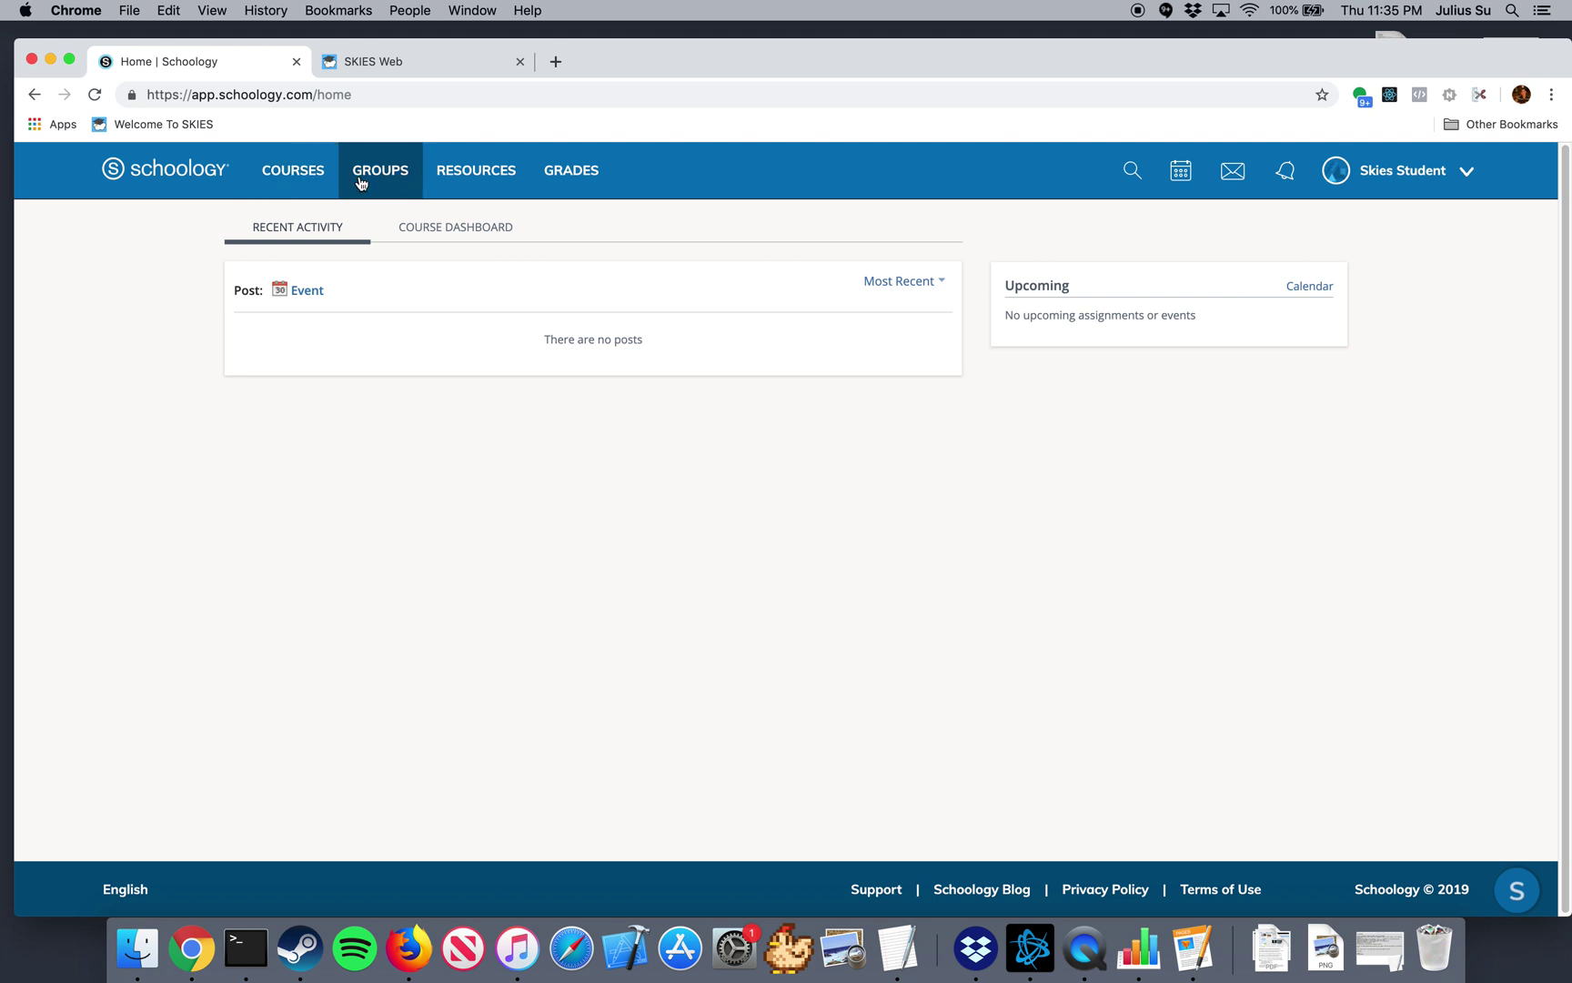
{"action": "left_click", "coordinate": [307, 171]}
{"action": "left_click", "coordinate": [561, 316]}
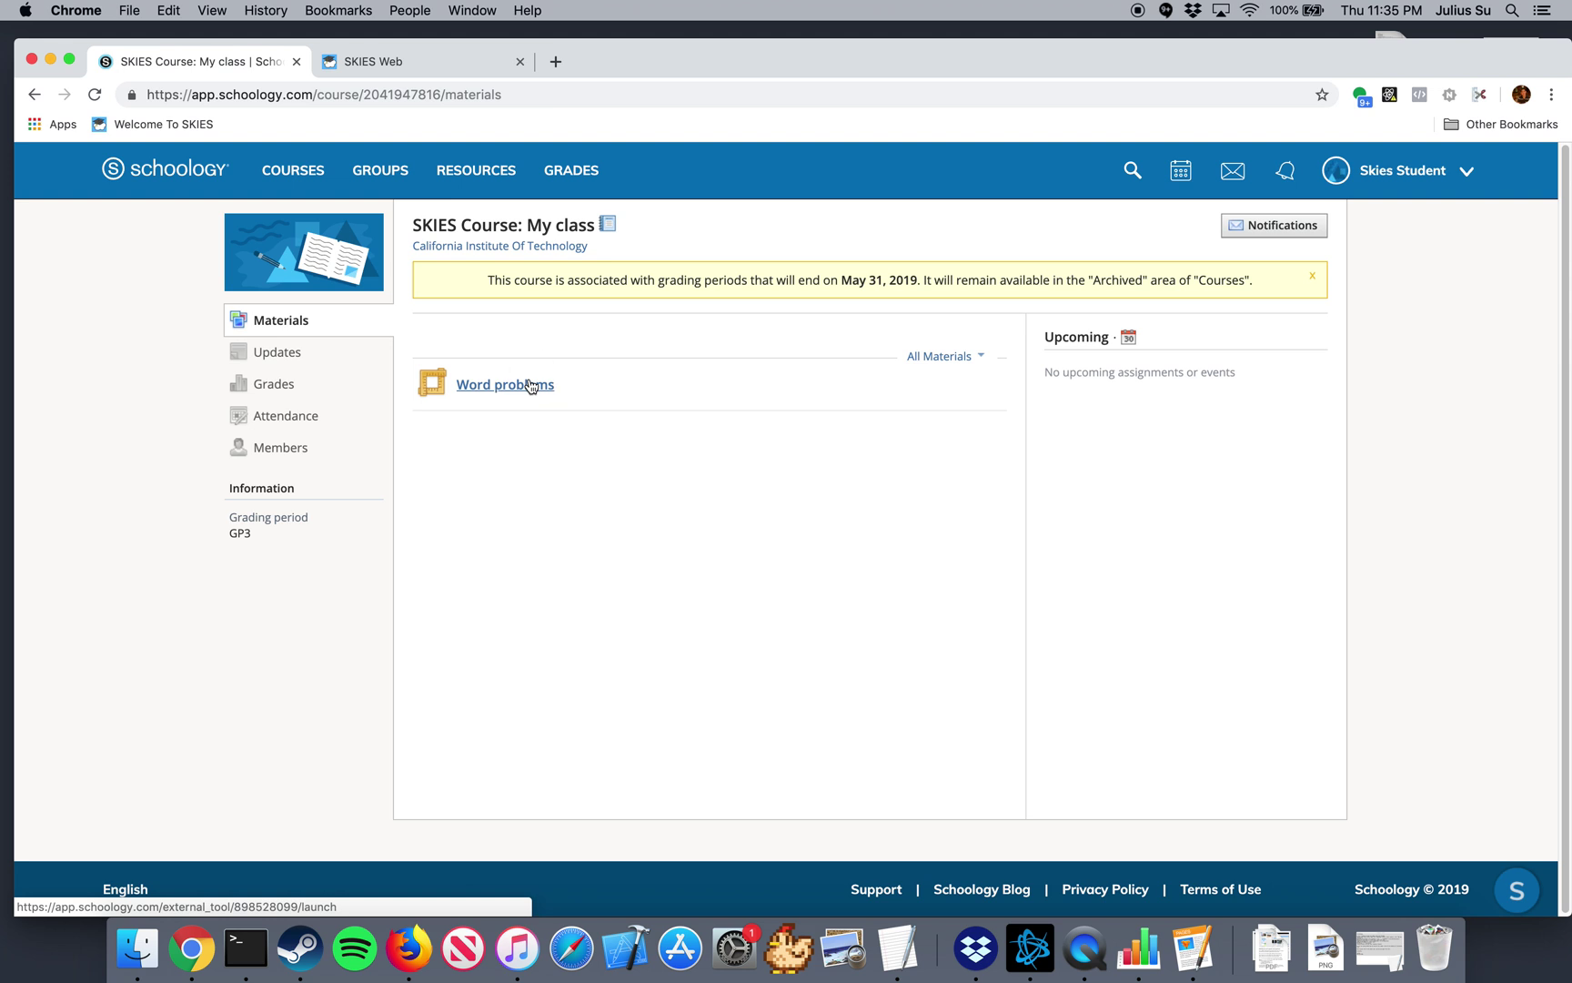
{"action": "left_click", "coordinate": [506, 385]}
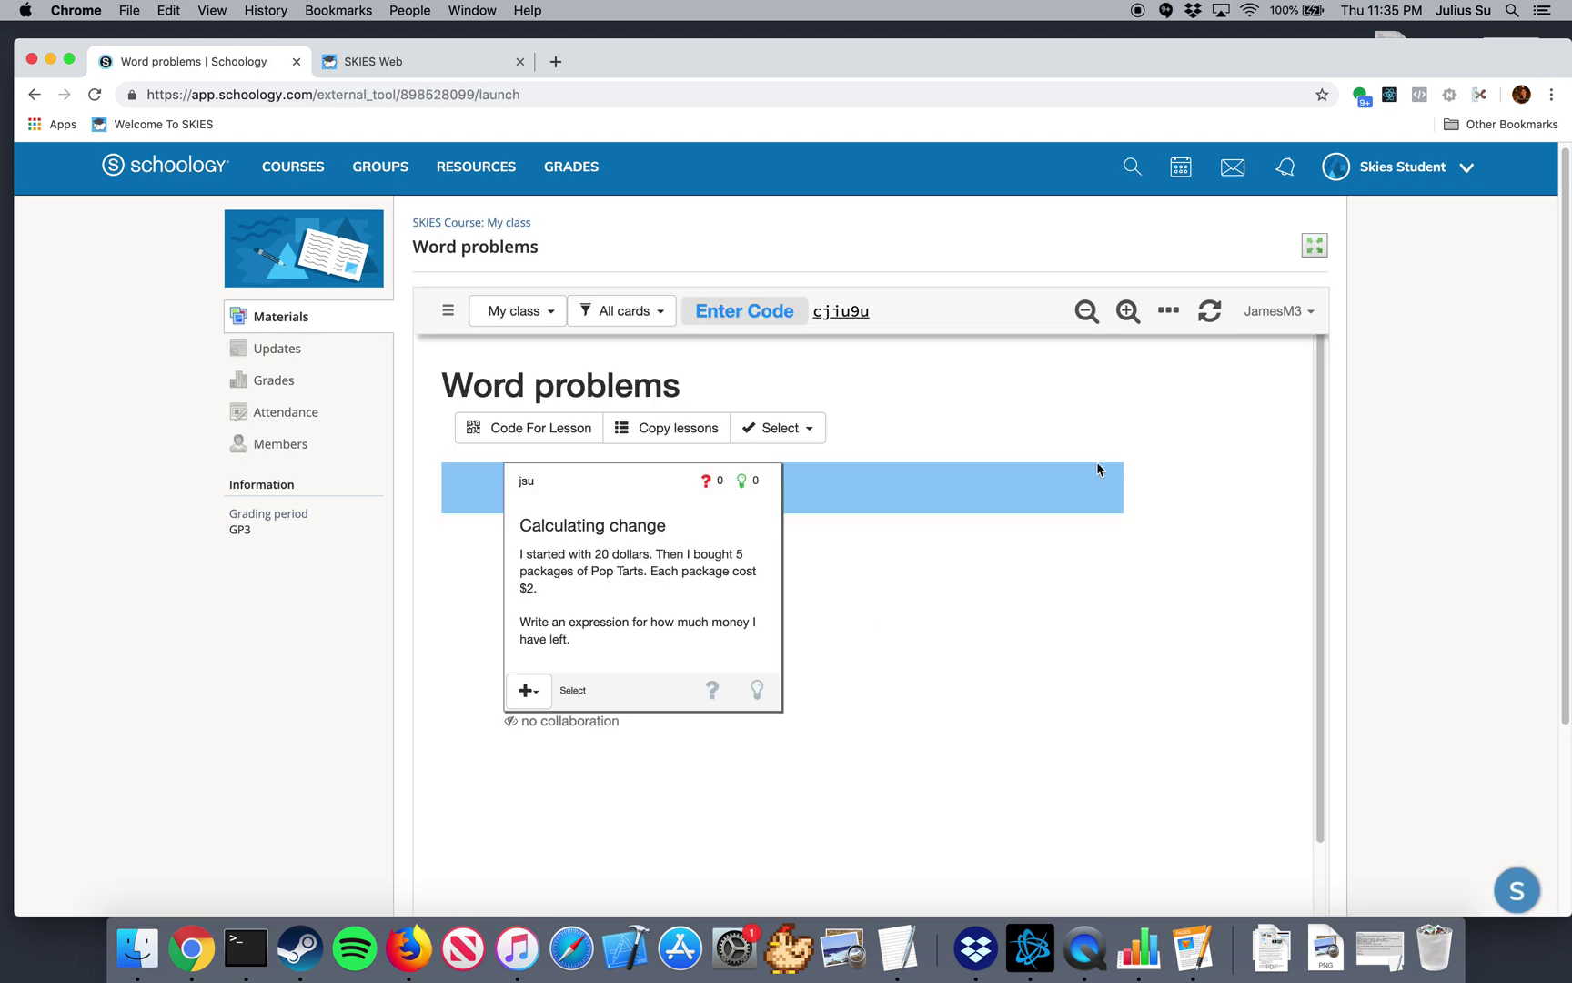
{"action": "scroll", "coordinate": [1097, 461], "scroll_direction": "down", "scroll_amount": 1}
{"action": "scroll", "coordinate": [1253, 467], "scroll_direction": "down", "scroll_amount": 1}
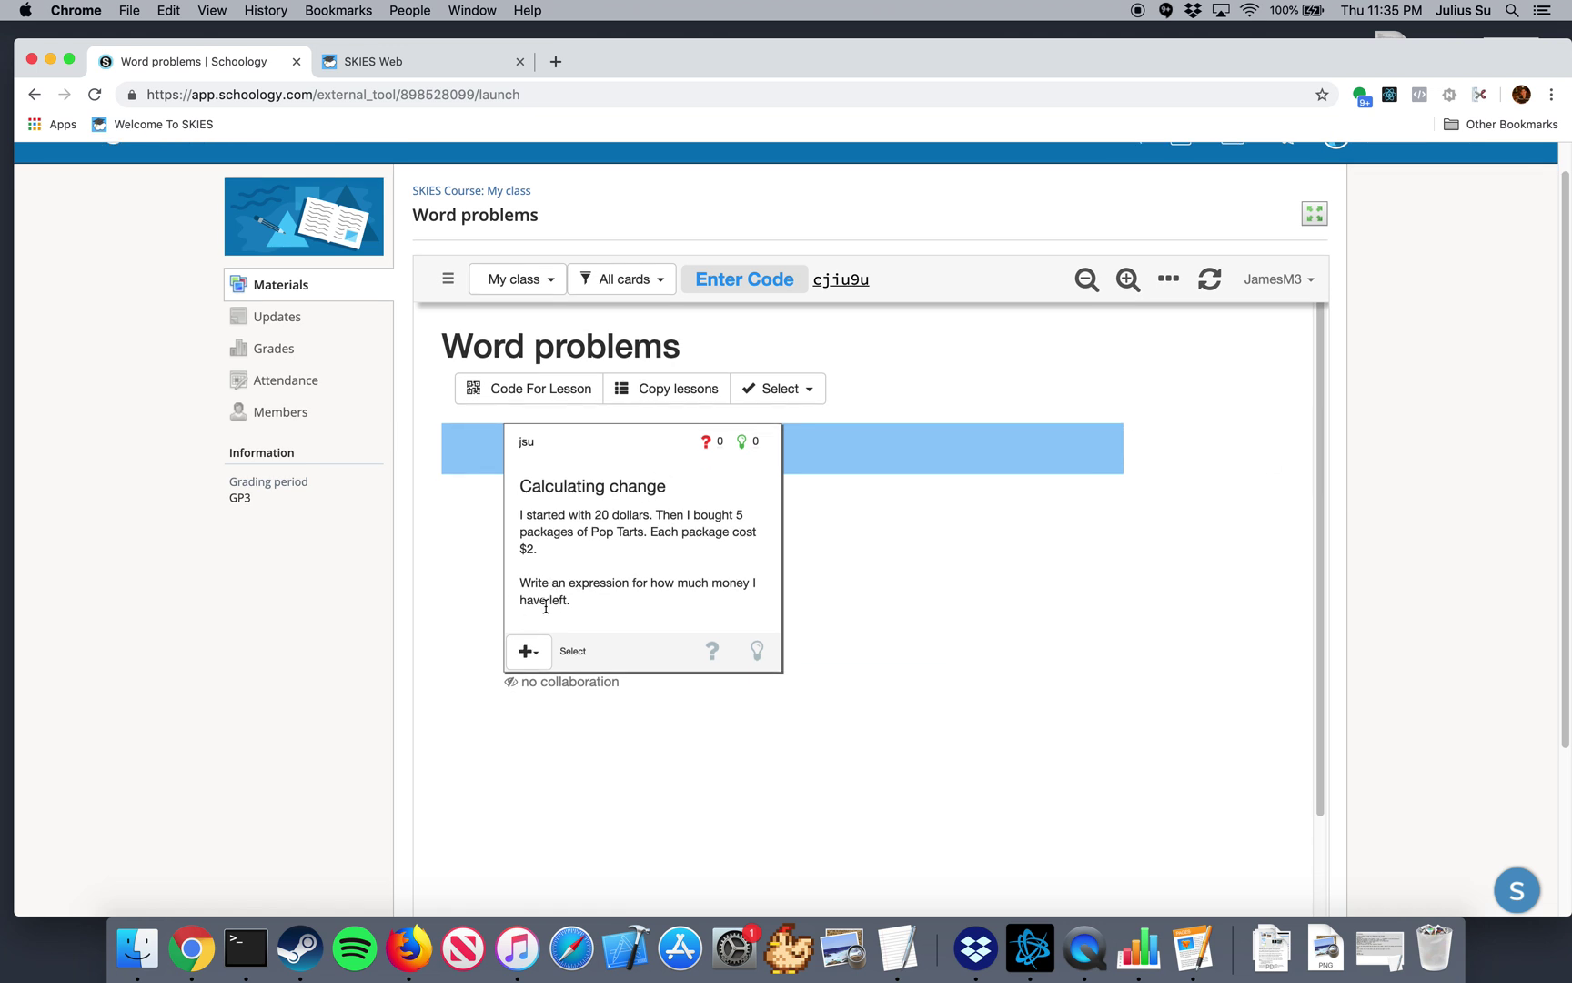
- Create an annotation card for the question and move its text up and left
{"action": "left_click", "coordinate": [527, 652]}
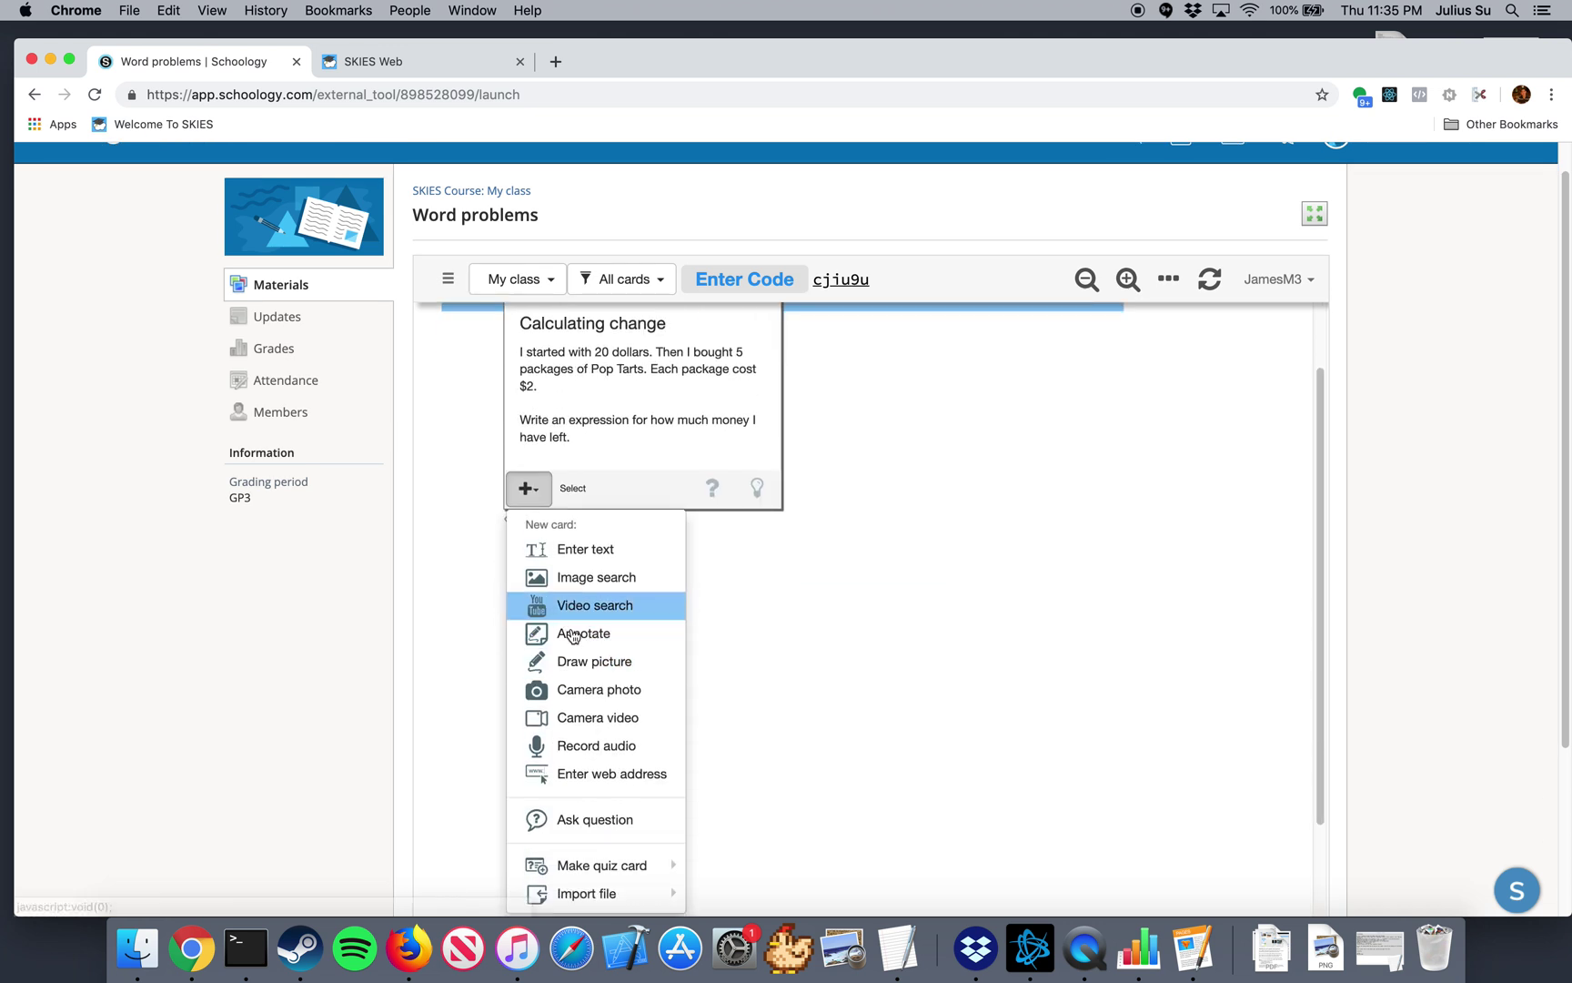
{"action": "left_click", "coordinate": [576, 634]}
{"action": "scroll", "coordinate": [1424, 688], "scroll_direction": "down", "scroll_amount": 2}
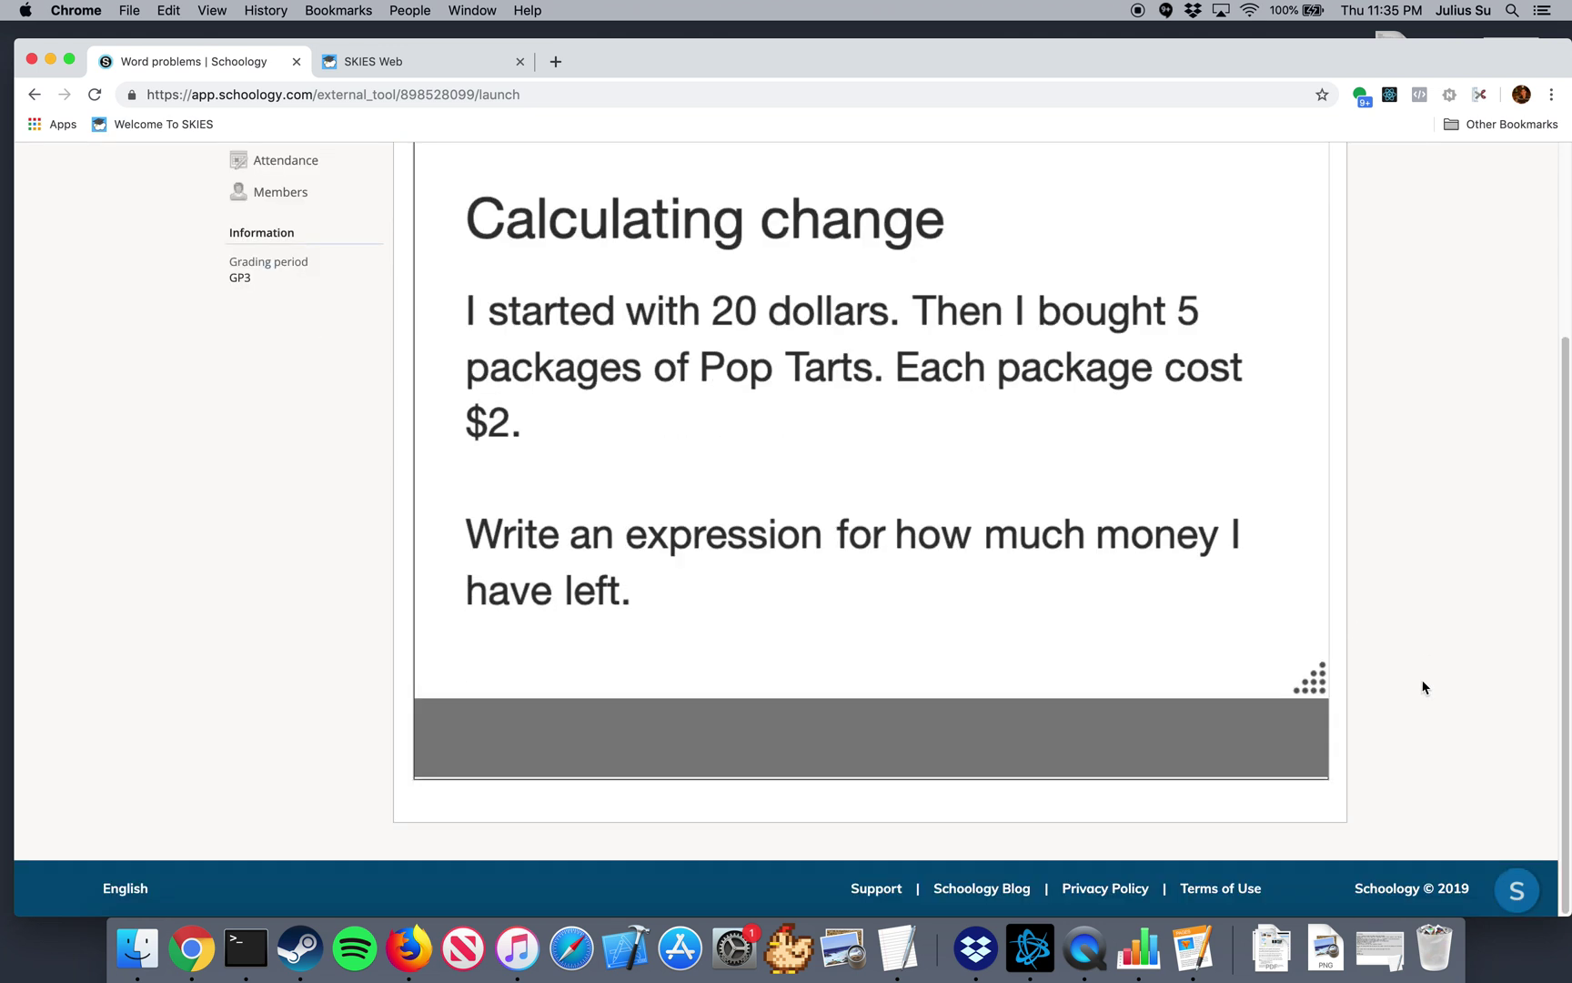
{"action": "scroll", "coordinate": [1424, 688], "scroll_direction": "up", "scroll_amount": 2}
{"action": "left_click", "coordinate": [1161, 248]}
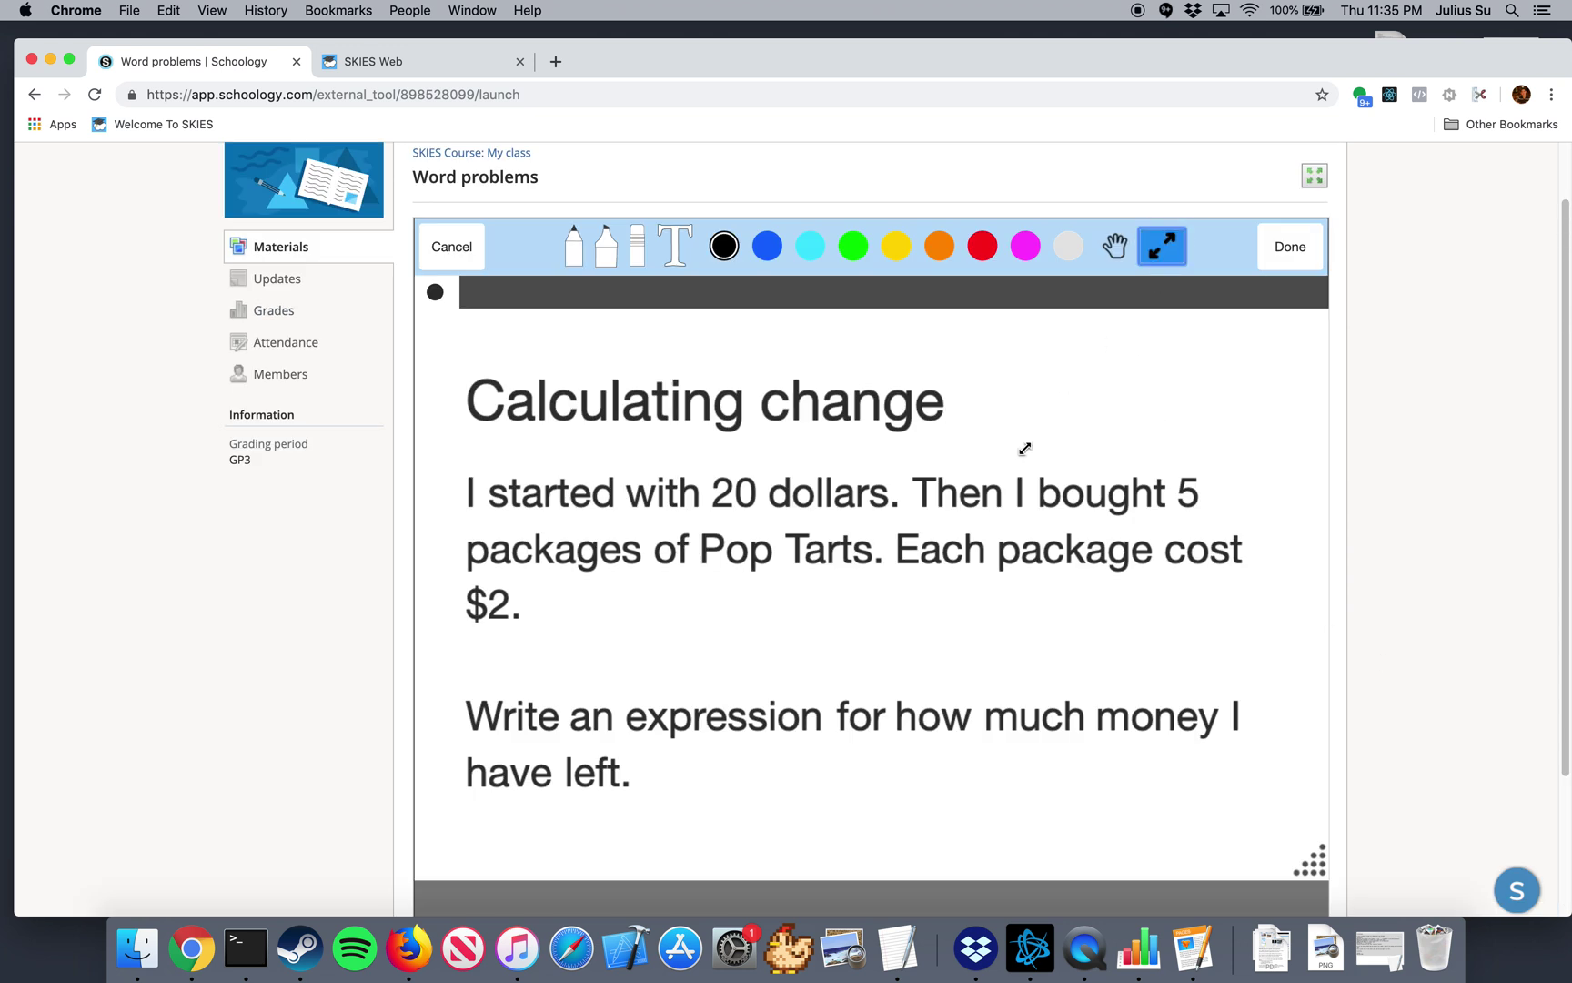
{"action": "left_click", "coordinate": [1020, 449]}
{"action": "left_click", "coordinate": [1118, 247]}
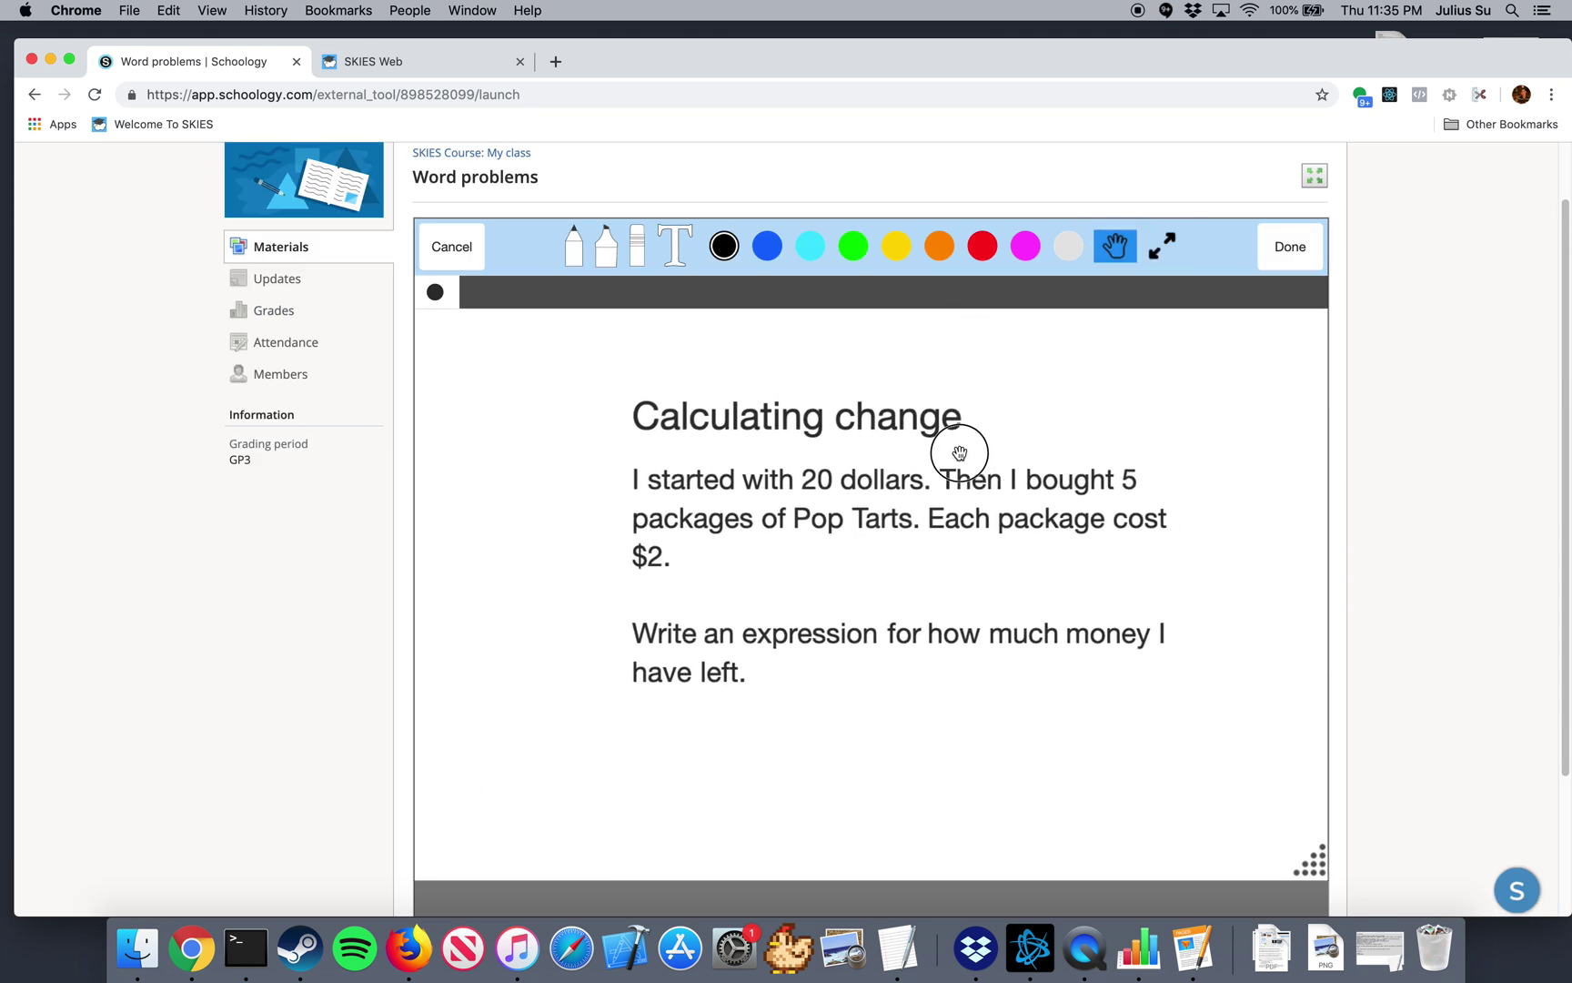
{"action": "left_click_drag", "start_coordinate": [958, 450], "coordinate": [813, 406]}
- Underline $20 in black, the 5 and Pop Tarts packages in red, and circle $2 in blue
{"action": "left_click", "coordinate": [723, 246]}
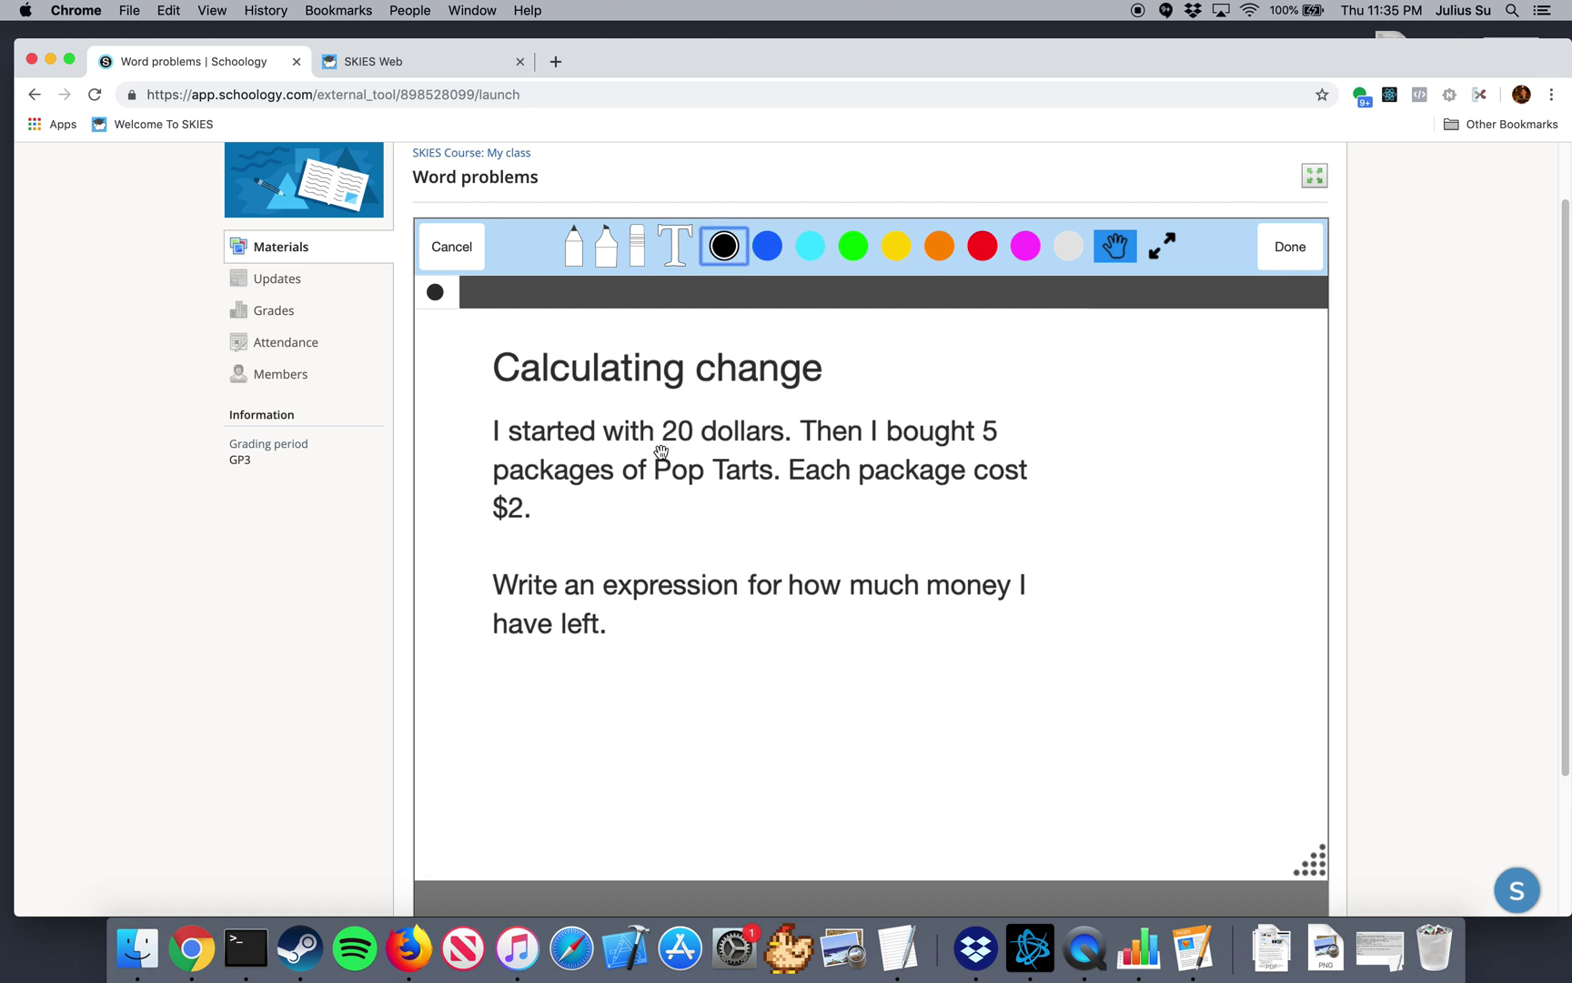
{"action": "left_click", "coordinate": [575, 246]}
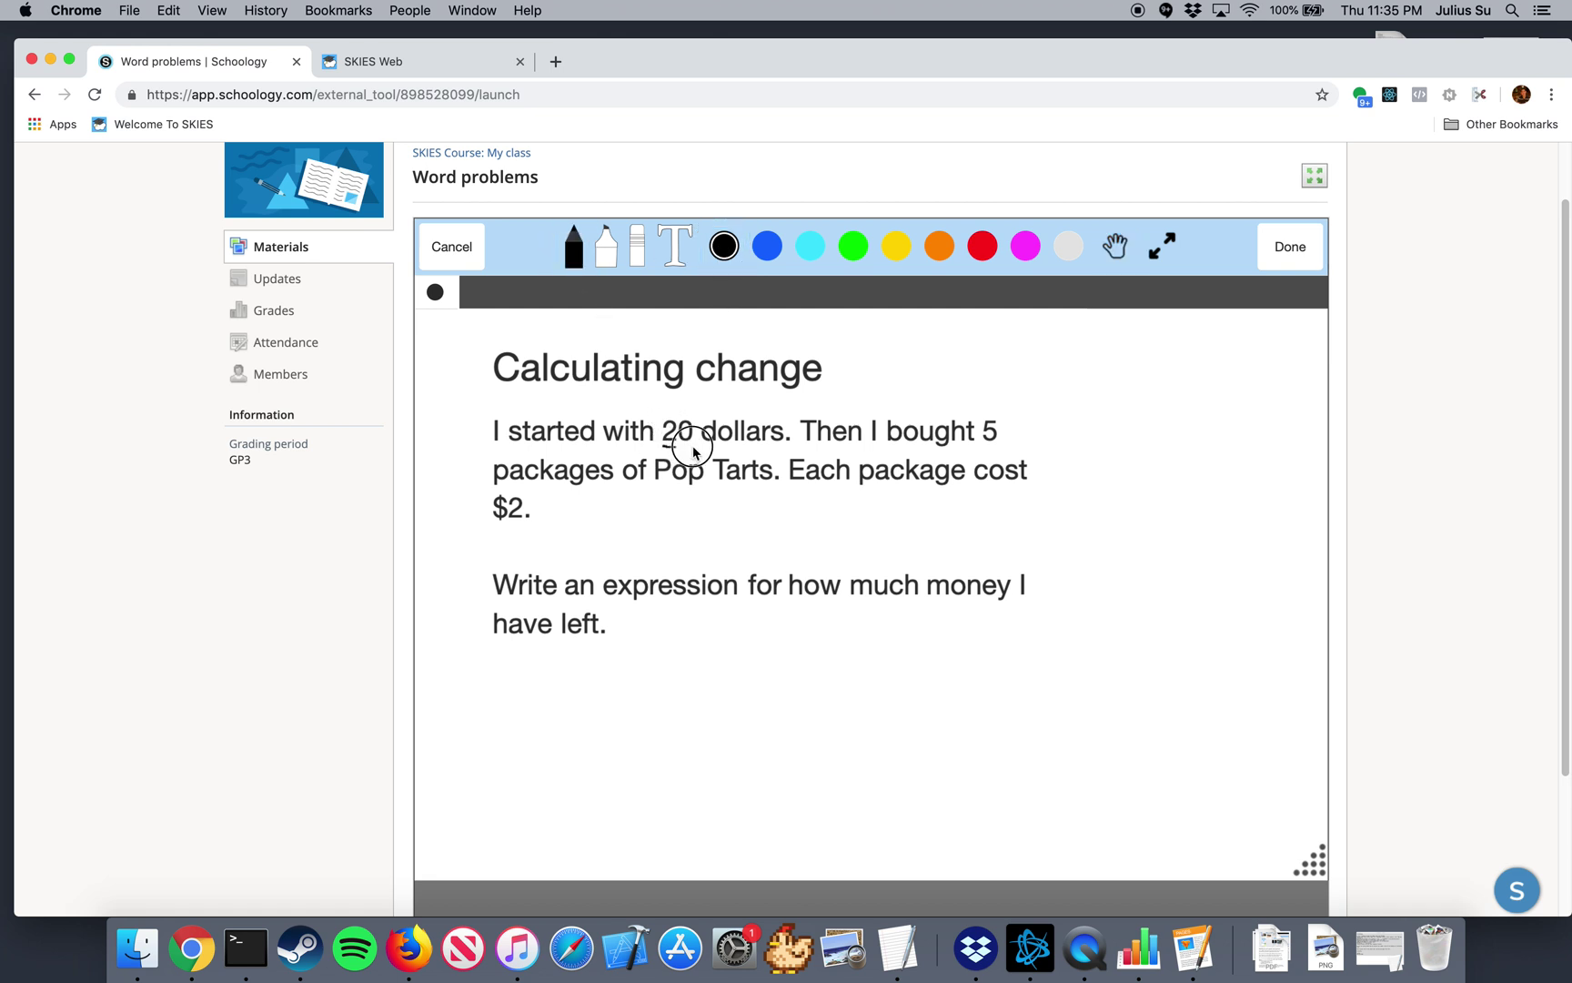
{"action": "left_click_drag", "start_coordinate": [663, 446], "coordinate": [764, 454]}
{"action": "left_click", "coordinate": [574, 247]}
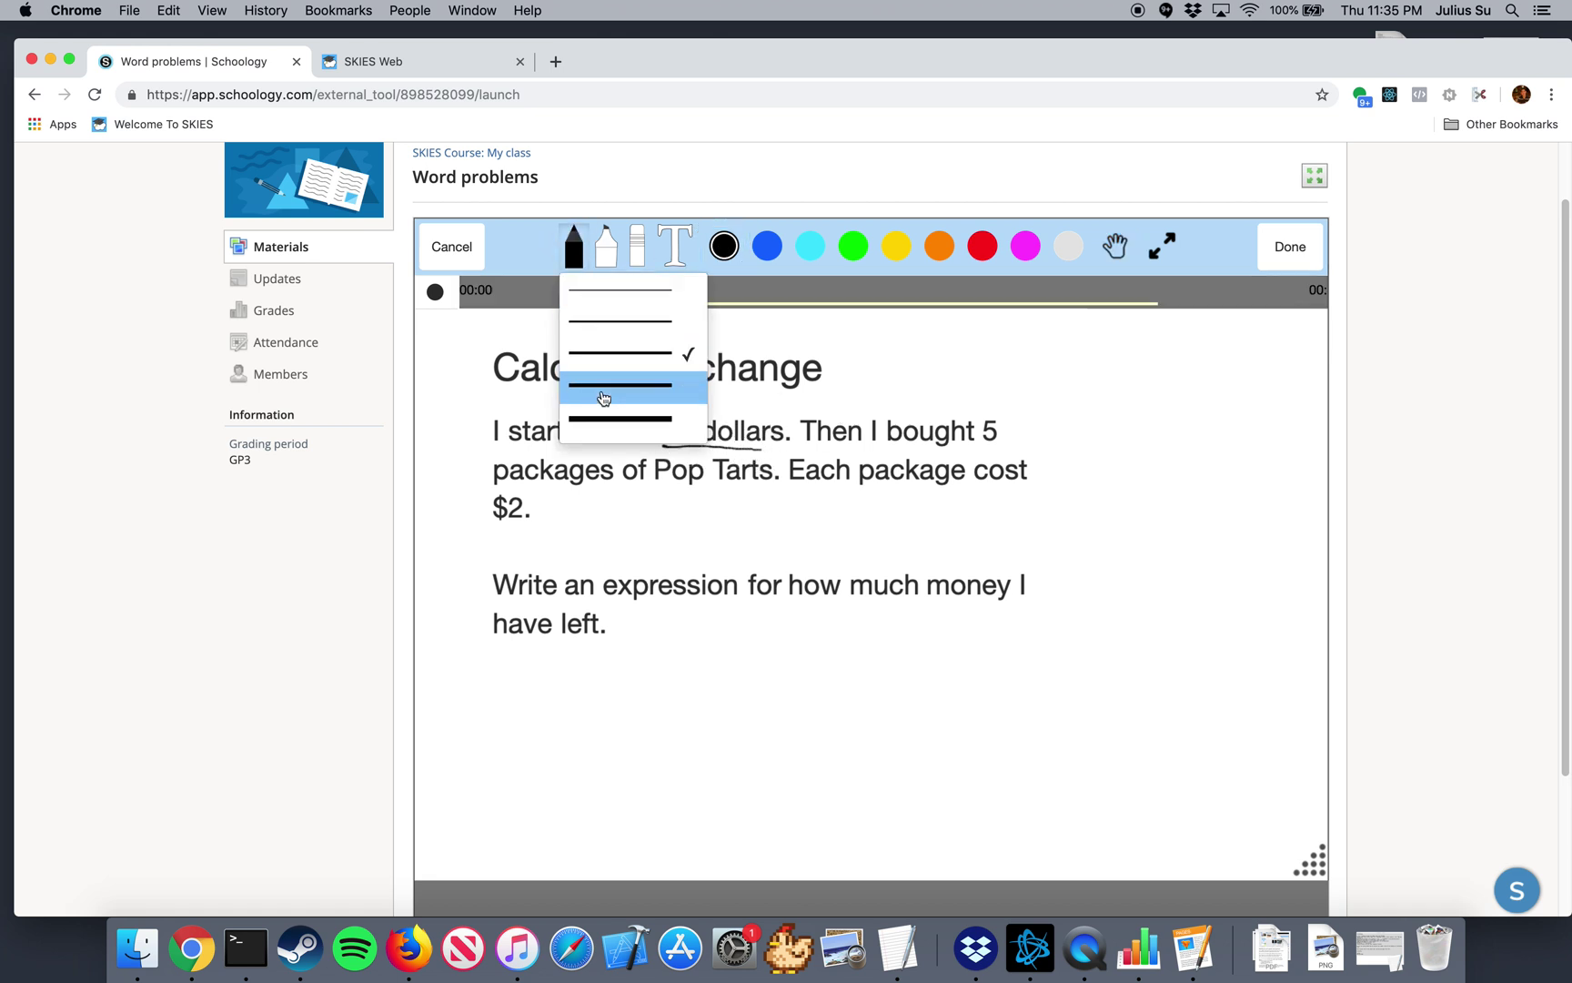
{"action": "left_click", "coordinate": [614, 420]}
{"action": "left_click", "coordinate": [982, 247]}
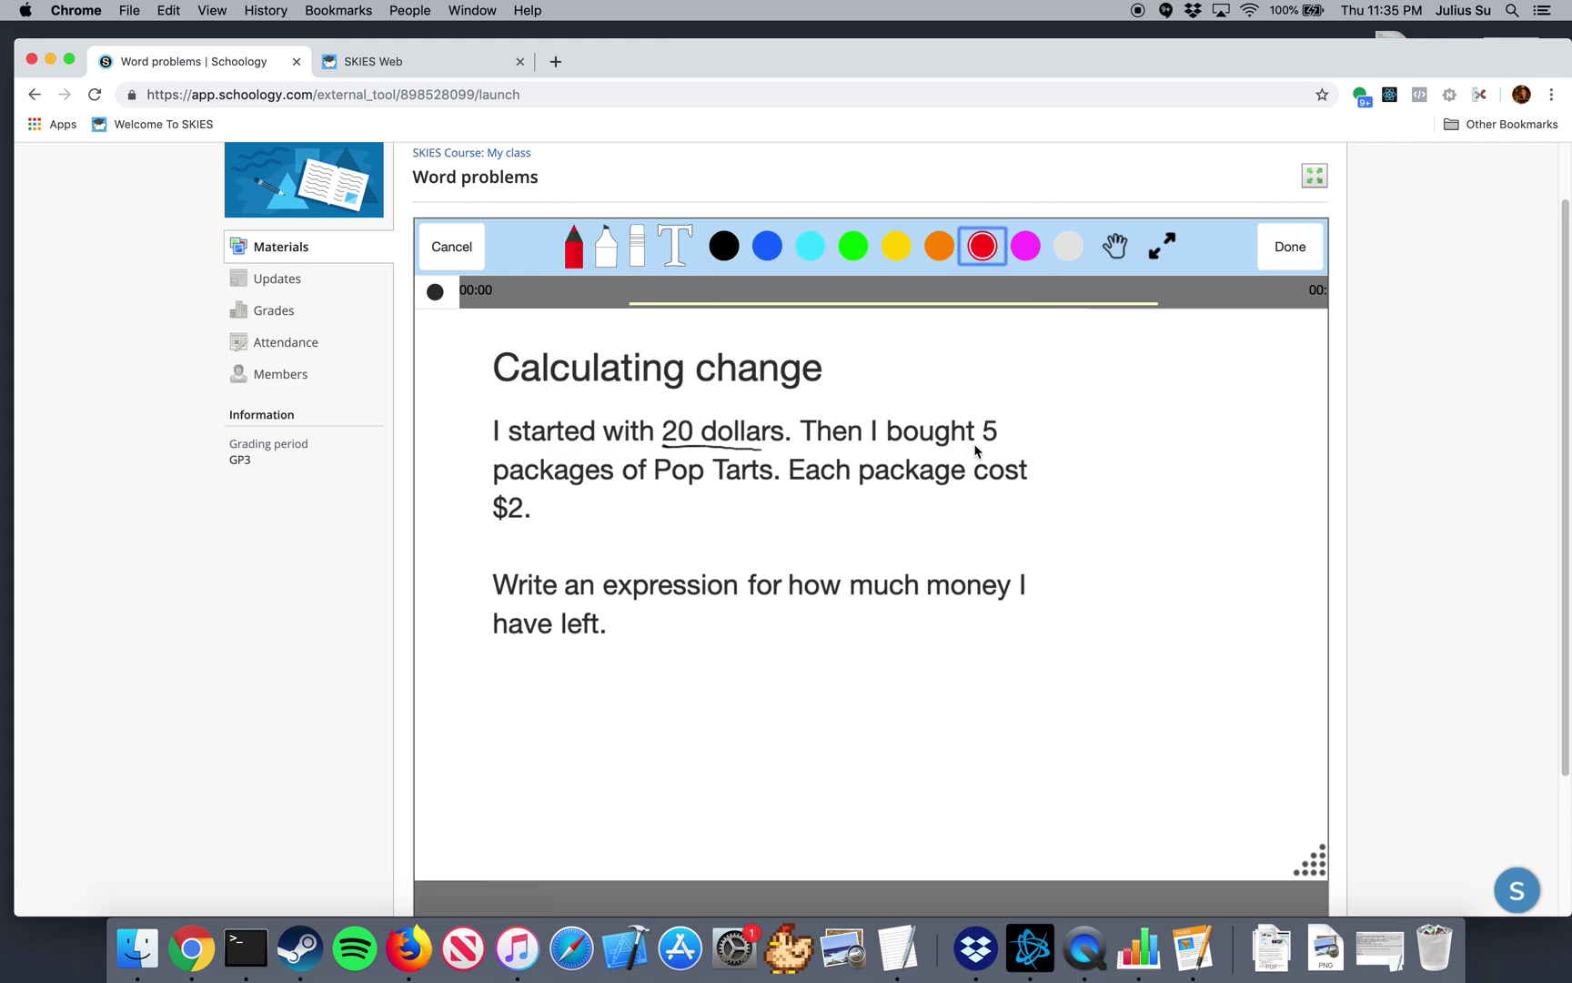
{"action": "left_click_drag", "start_coordinate": [972, 445], "coordinate": [998, 445]}
{"action": "left_click_drag", "start_coordinate": [507, 489], "coordinate": [767, 487]}
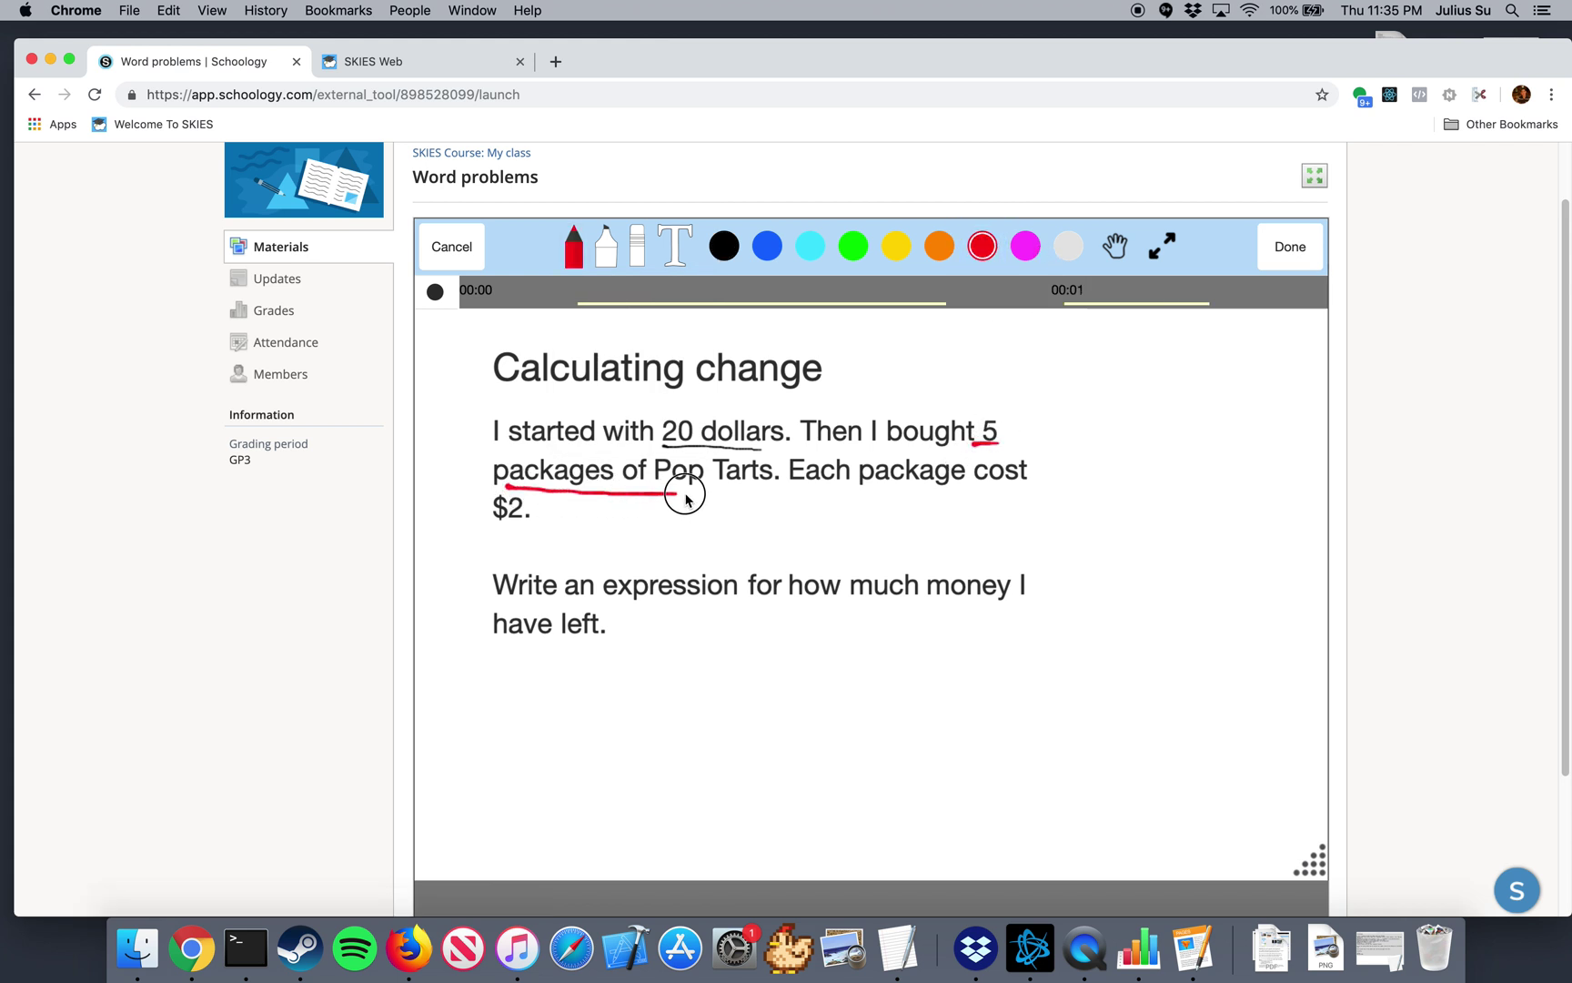
{"action": "left_click", "coordinate": [767, 247]}
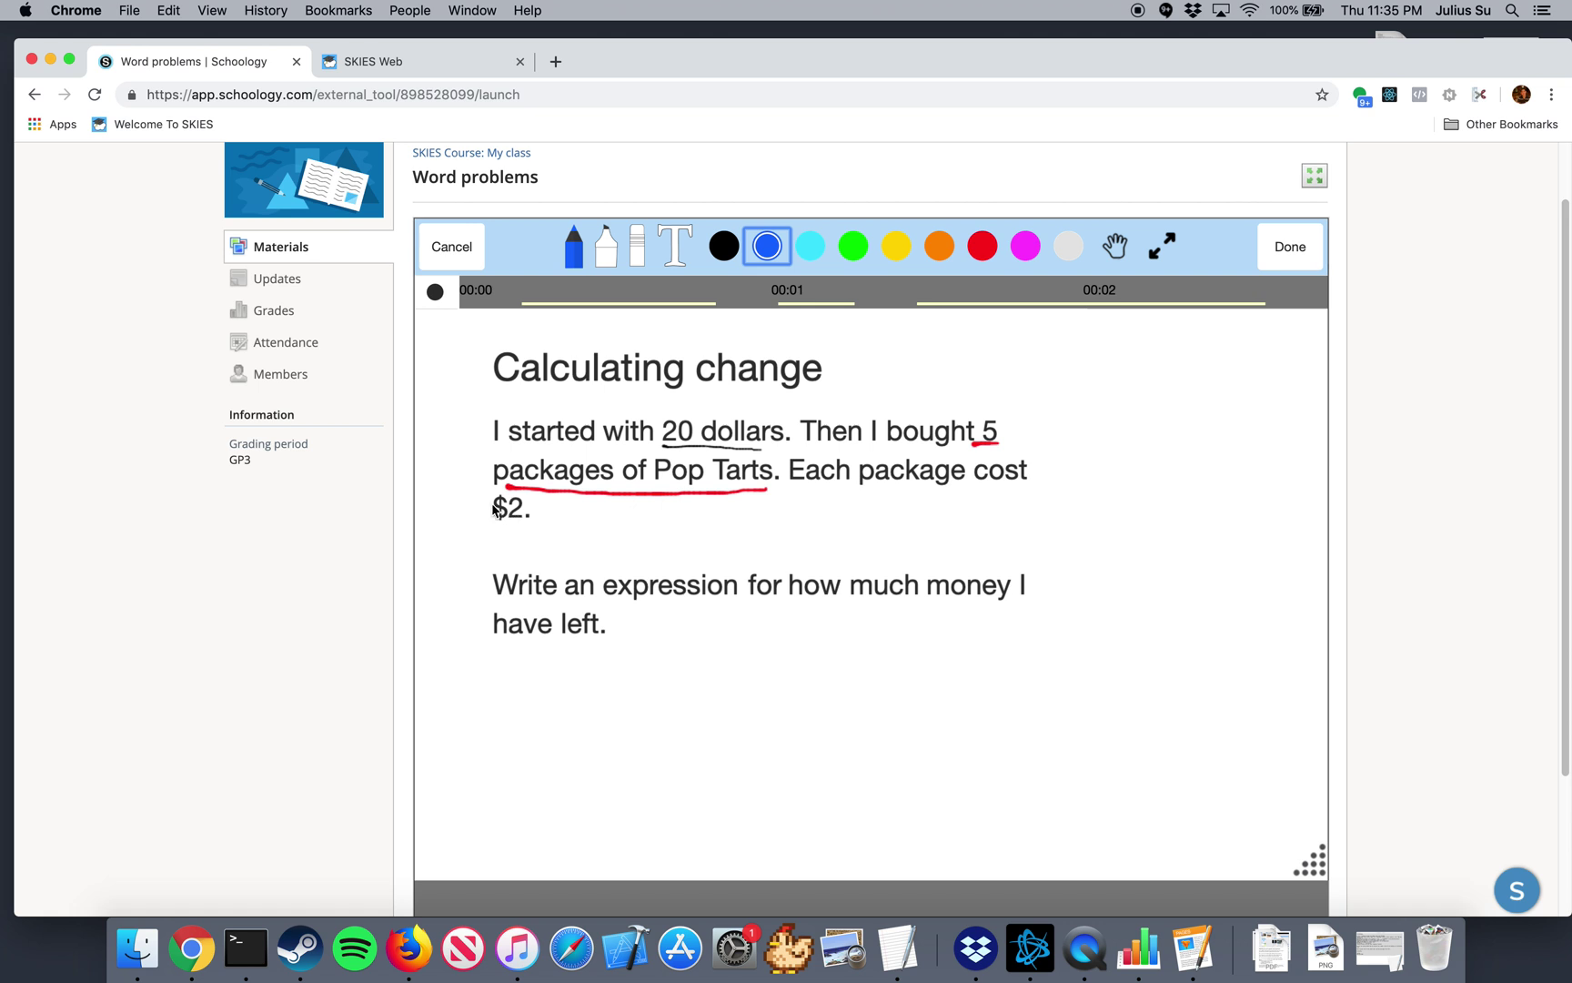
{"action": "left_click_drag", "start_coordinate": [495, 509], "coordinate": [504, 491]}
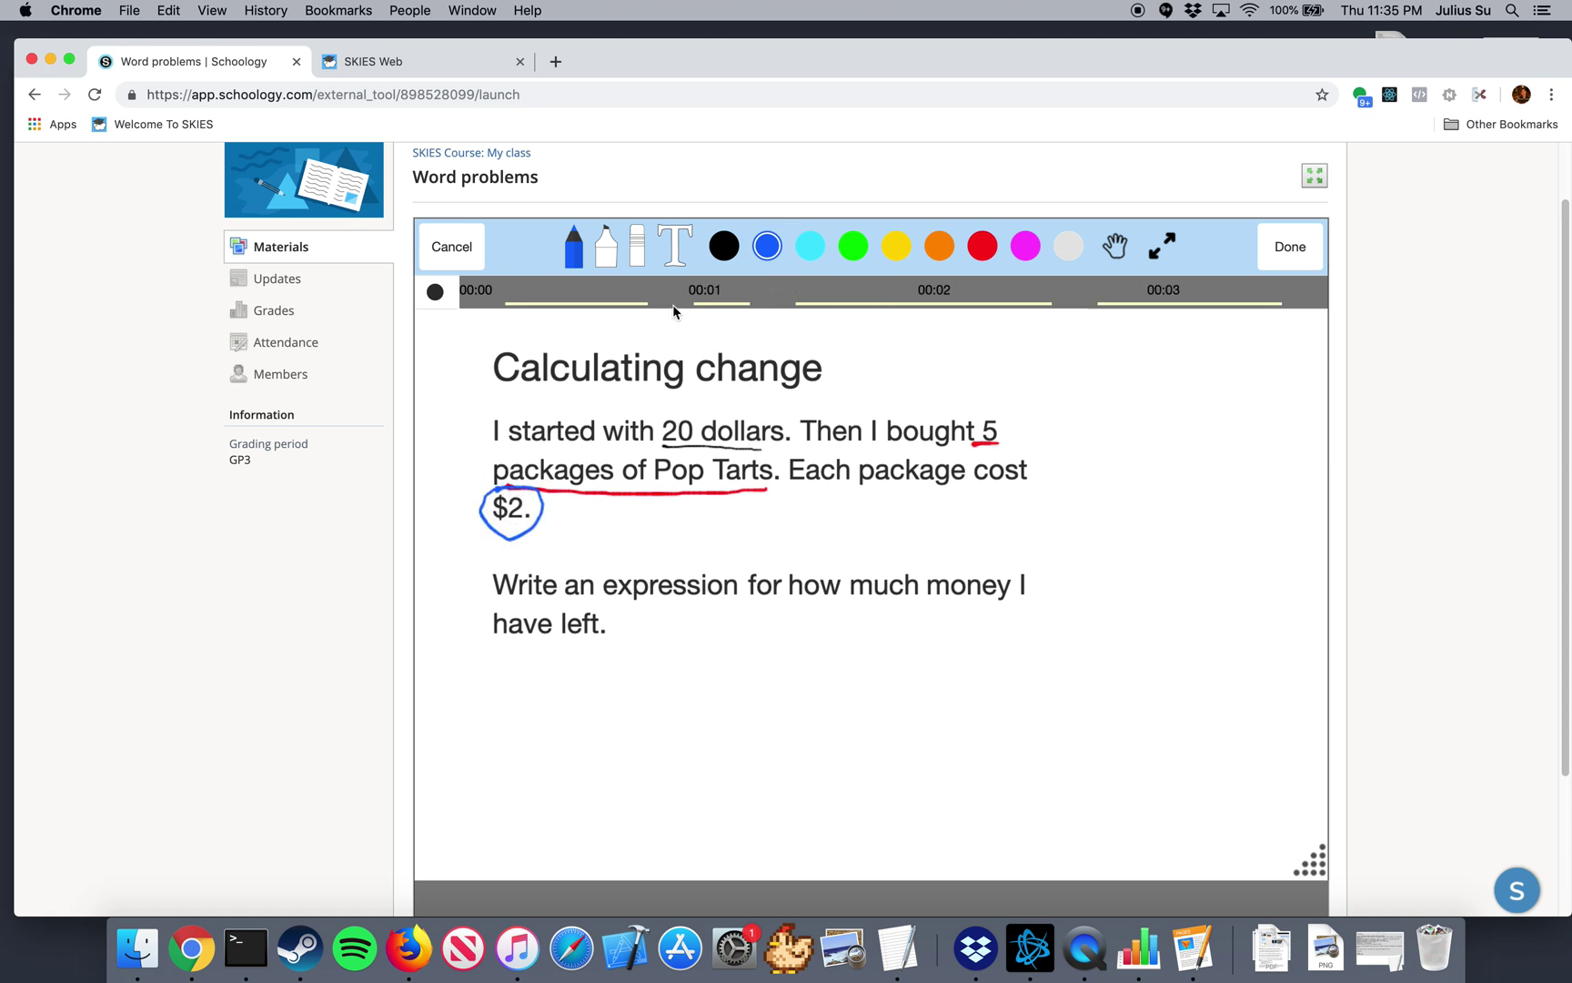
- Handwrite the answer 20 − (5 × 2), submit it, and log out of the student account
{"action": "left_click", "coordinate": [723, 245]}
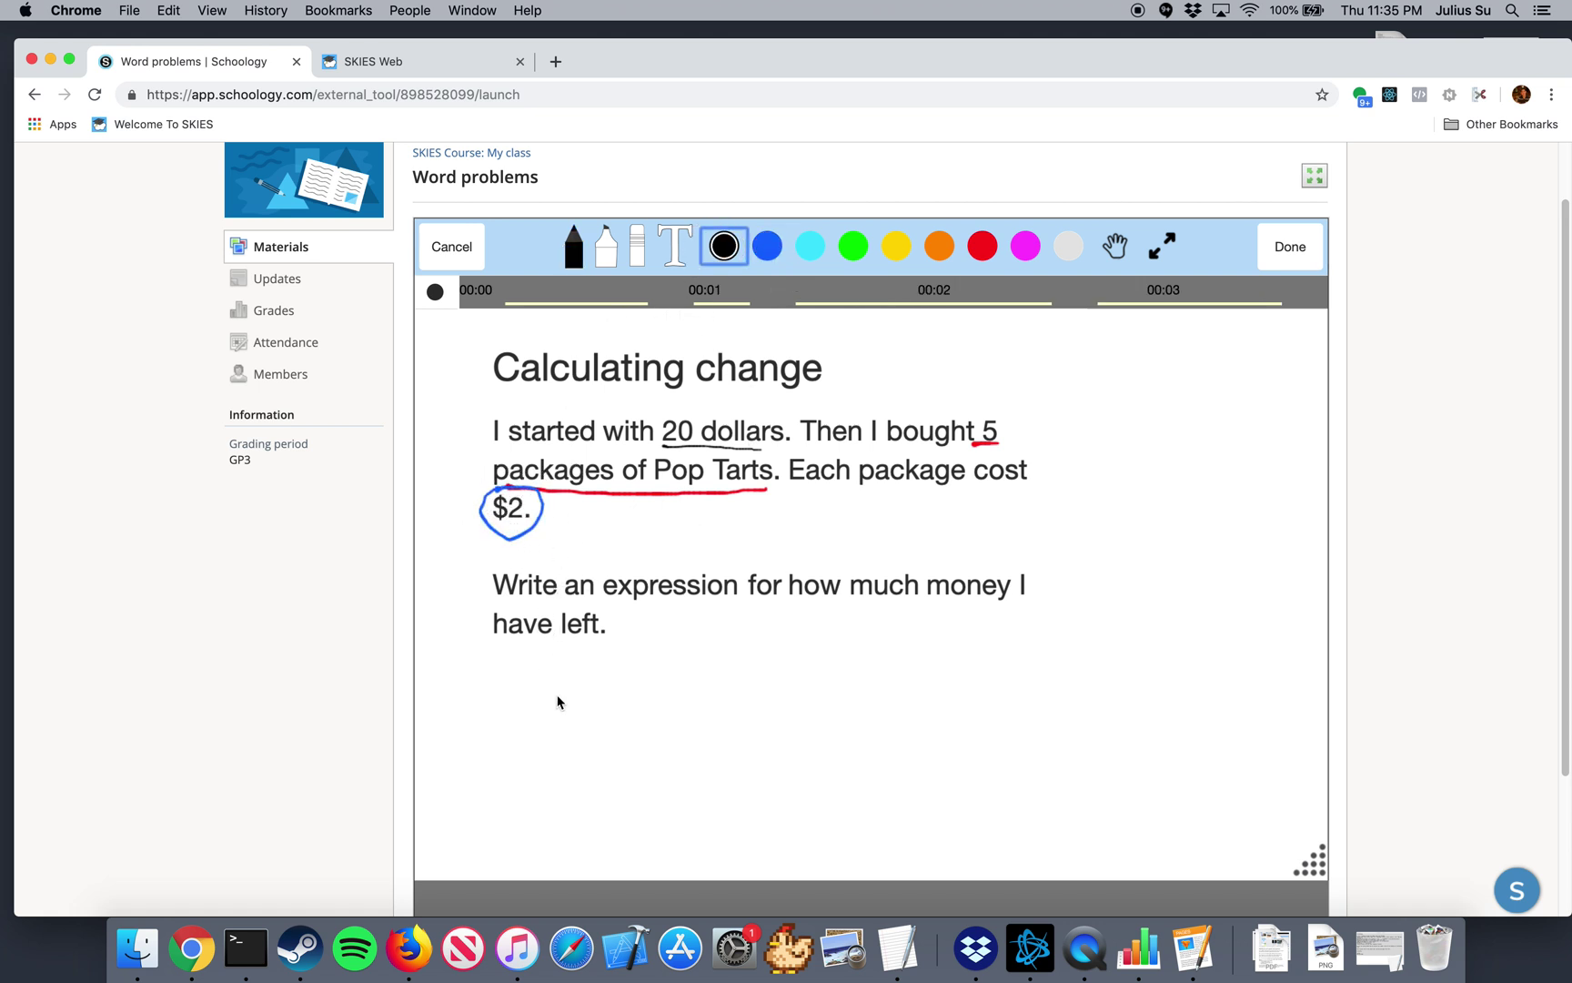
{"action": "mouse_move", "coordinate": [513, 704]}
{"action": "left_mouse_down"}
{"action": "mouse_move", "coordinate": [573, 744]}
{"action": "mouse_move", "coordinate": [608, 737]}
{"action": "mouse_move", "coordinate": [594, 715]}
{"action": "mouse_move", "coordinate": [708, 718]}
{"action": "left_mouse_up"}
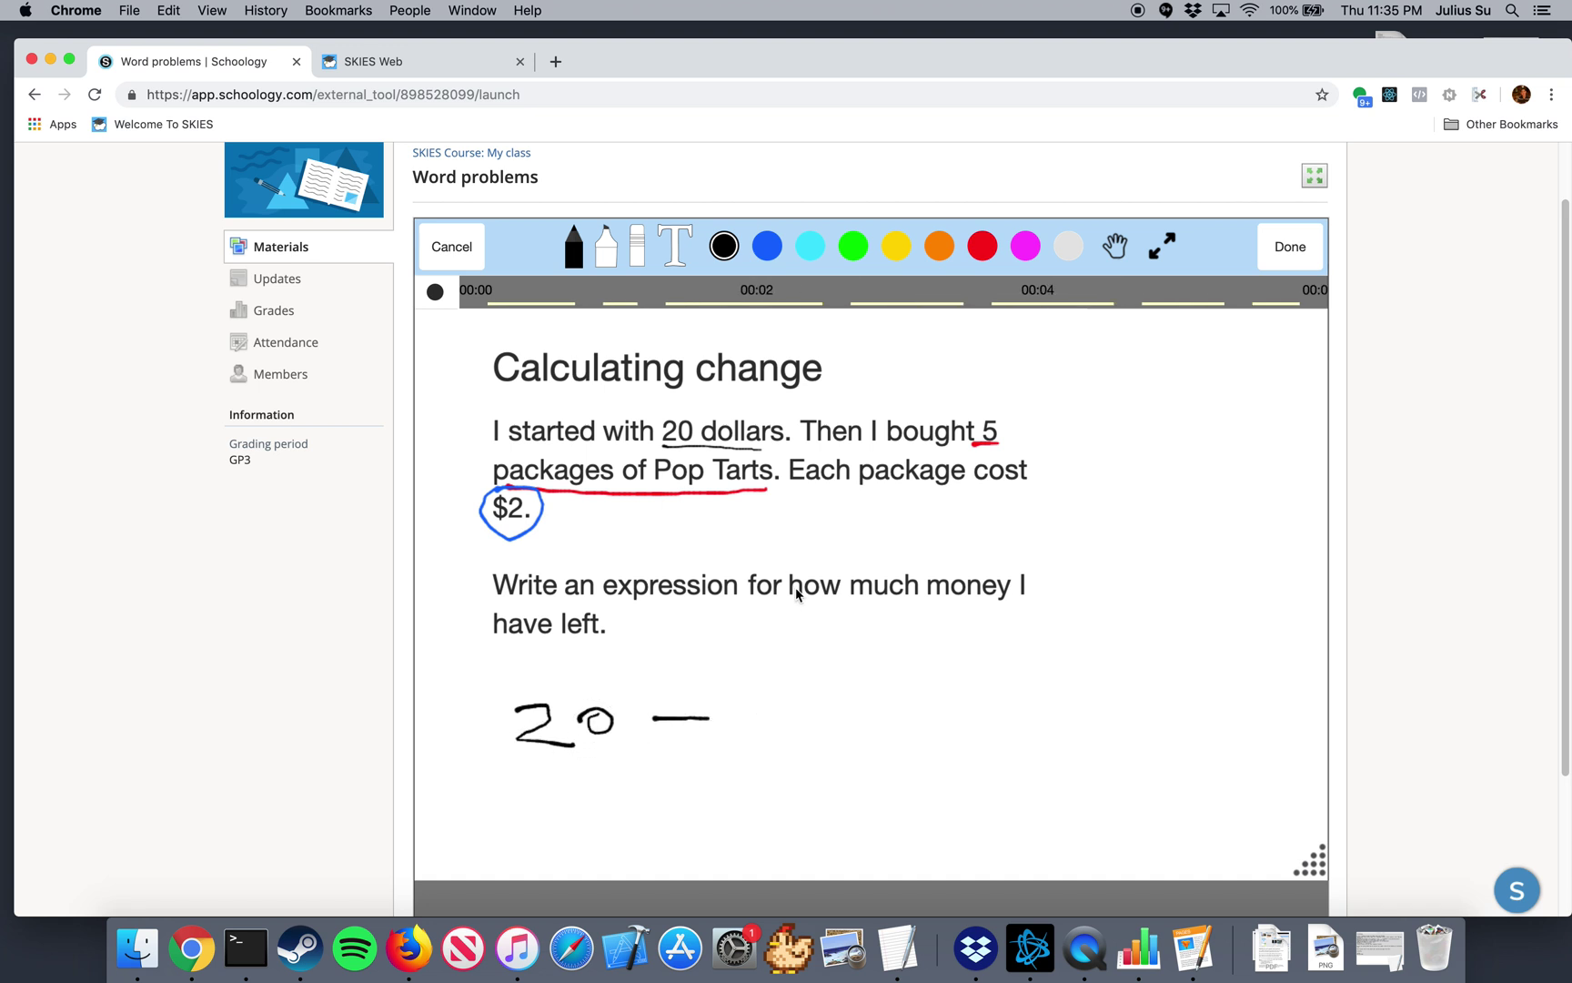
{"action": "left_click", "coordinate": [977, 248]}
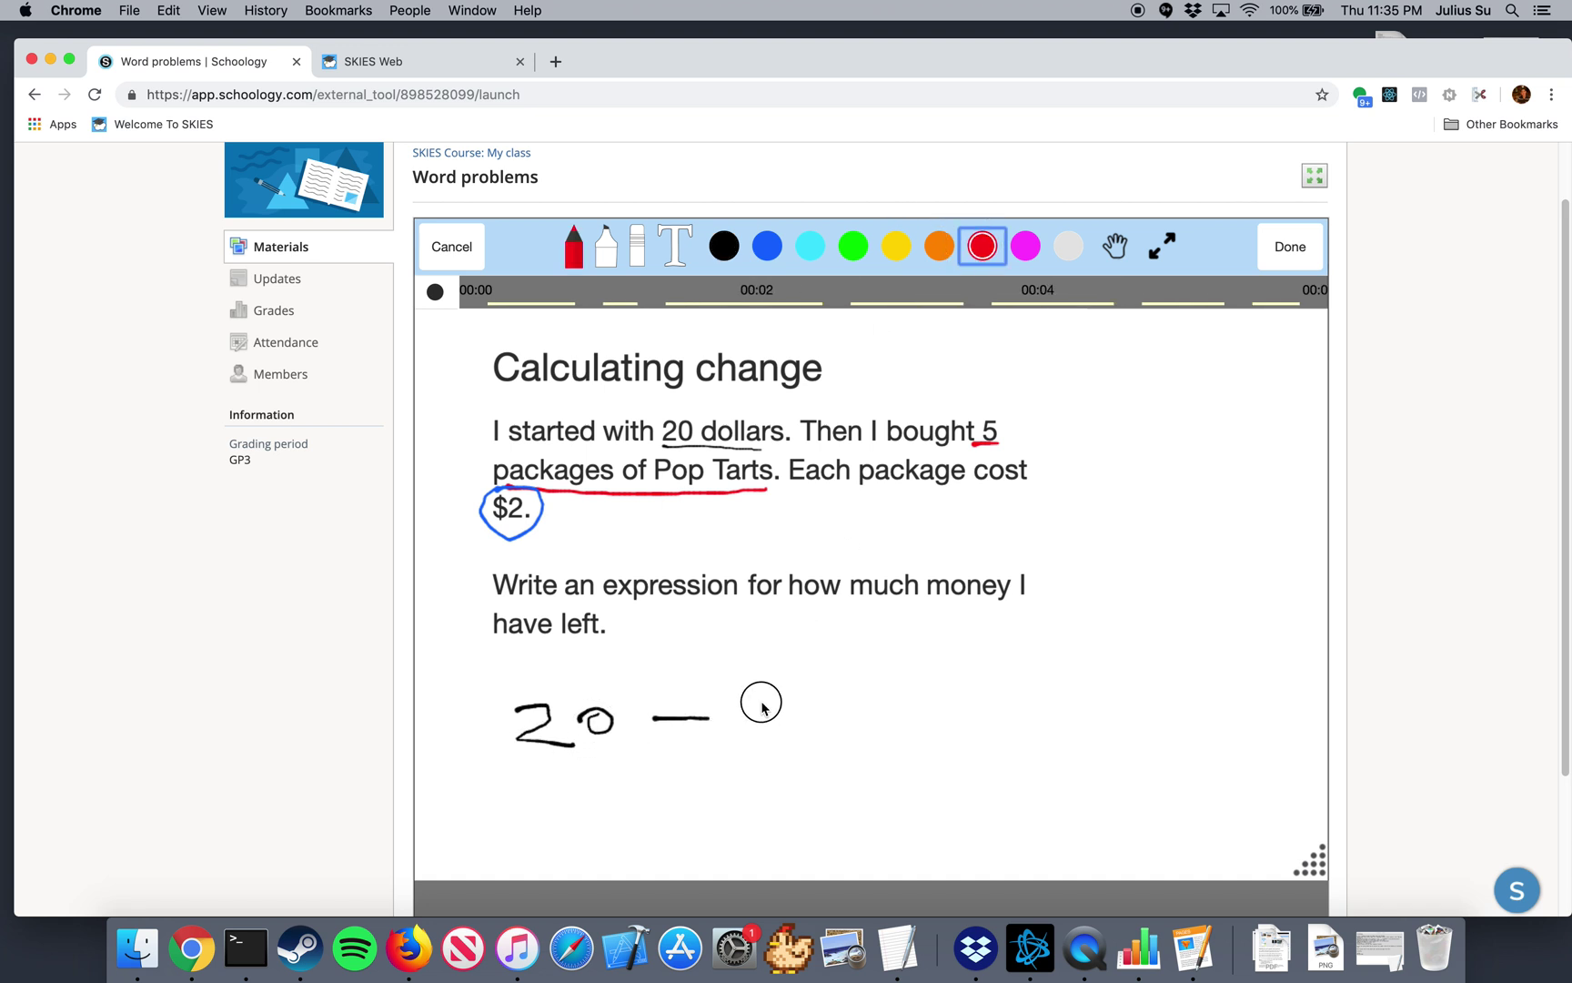
{"action": "mouse_move", "coordinate": [792, 695]}
{"action": "left_mouse_down"}
{"action": "mouse_move", "coordinate": [760, 696]}
{"action": "mouse_move", "coordinate": [761, 733]}
{"action": "mouse_move", "coordinate": [915, 735]}
{"action": "left_mouse_up"}
{"action": "left_click", "coordinate": [767, 247]}
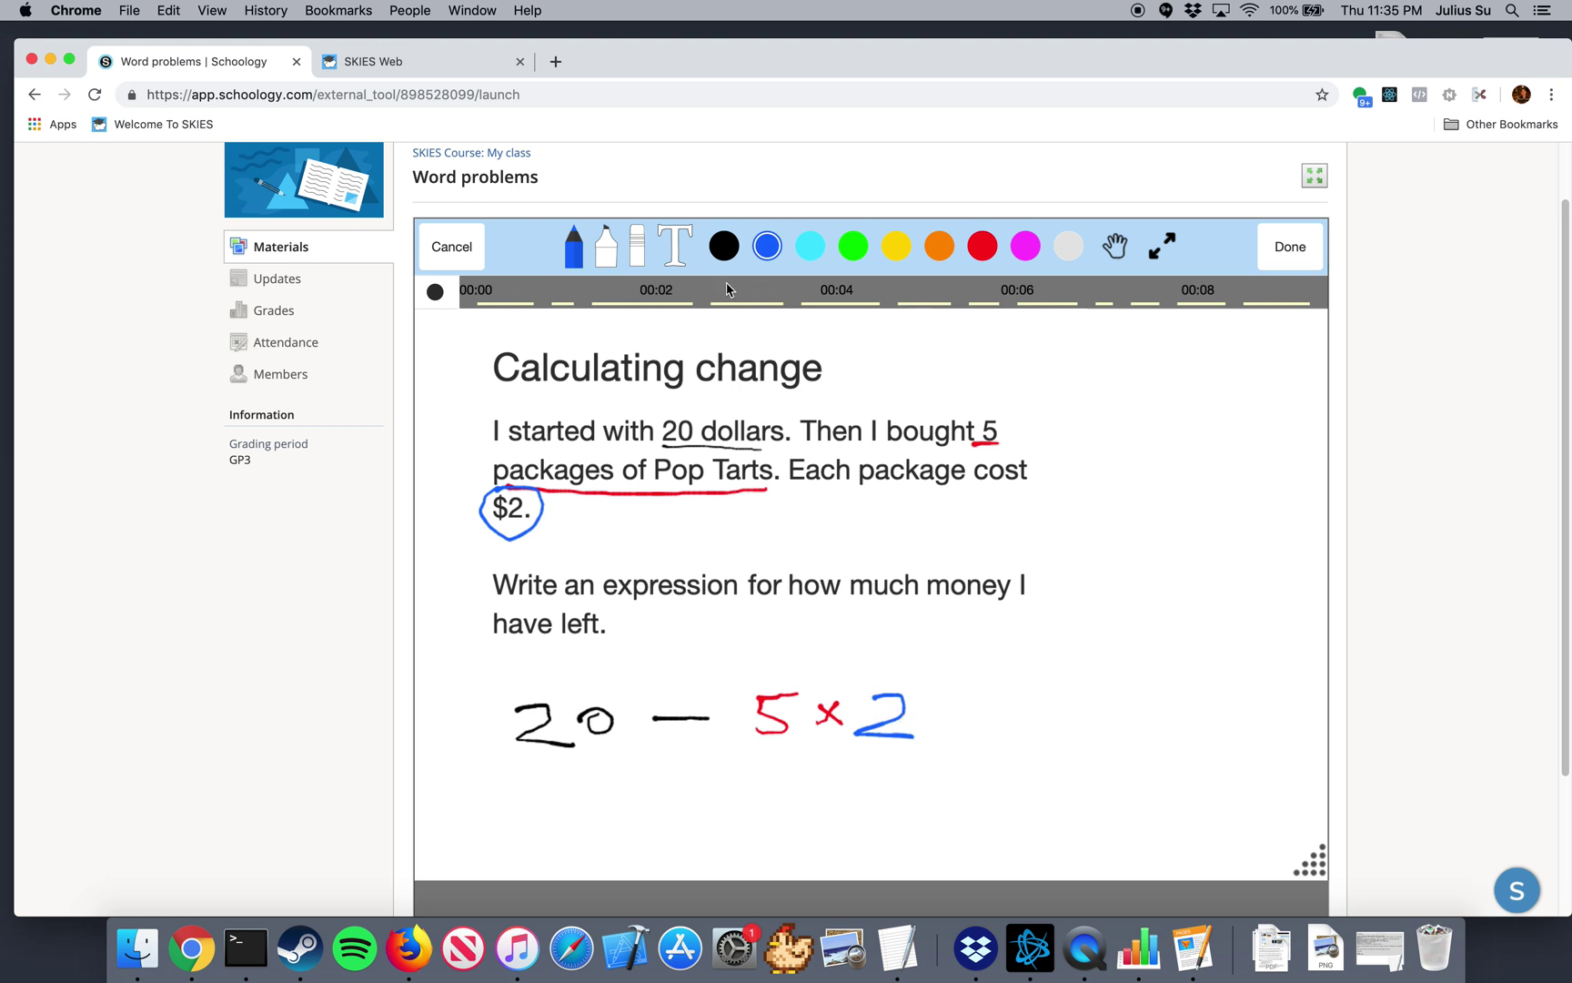
{"action": "left_click", "coordinate": [724, 247]}
{"action": "left_click_drag", "start_coordinate": [740, 678], "coordinate": [764, 785]}
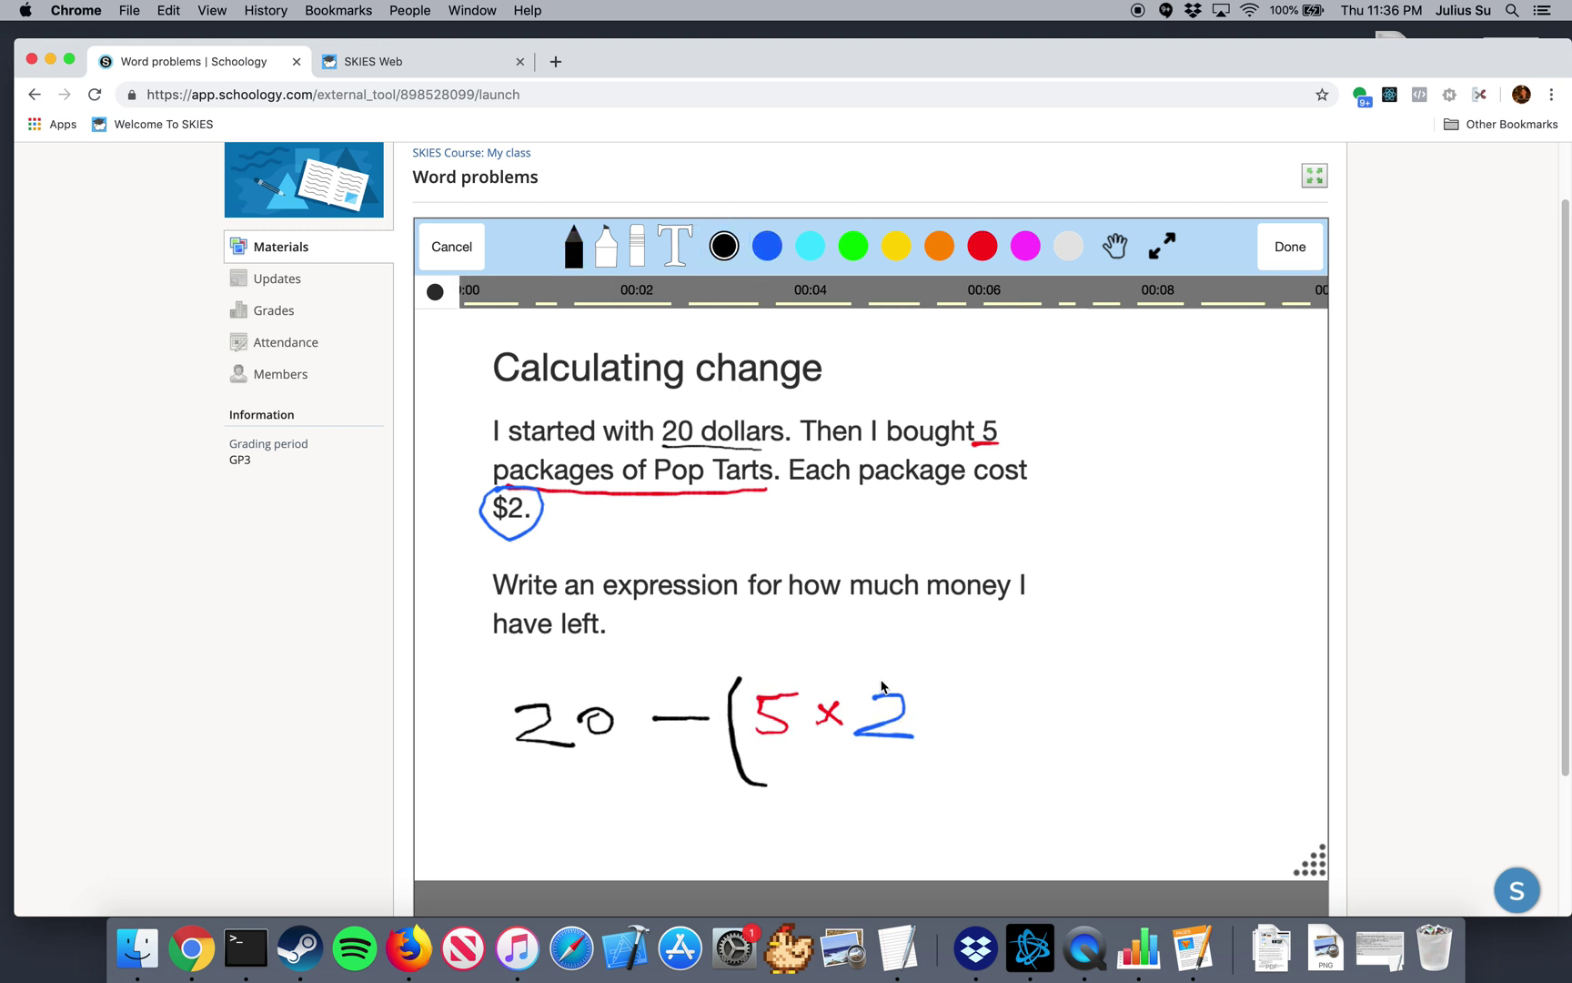
{"action": "left_click_drag", "start_coordinate": [907, 667], "coordinate": [943, 772]}
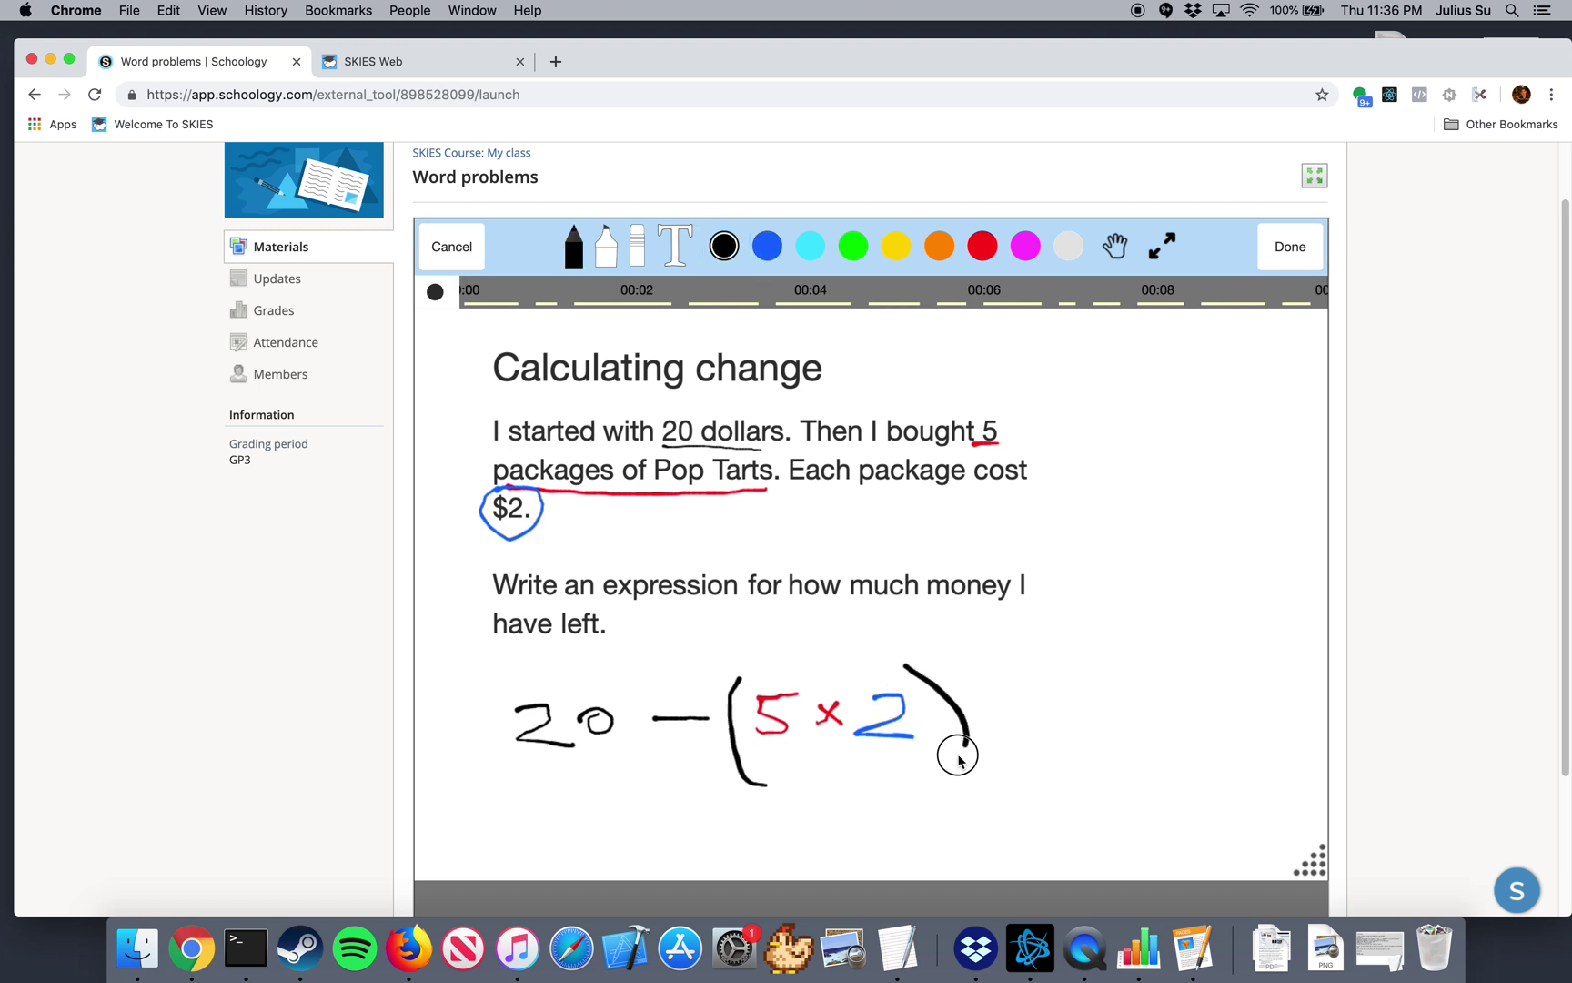
{"action": "left_click", "coordinate": [1289, 245]}
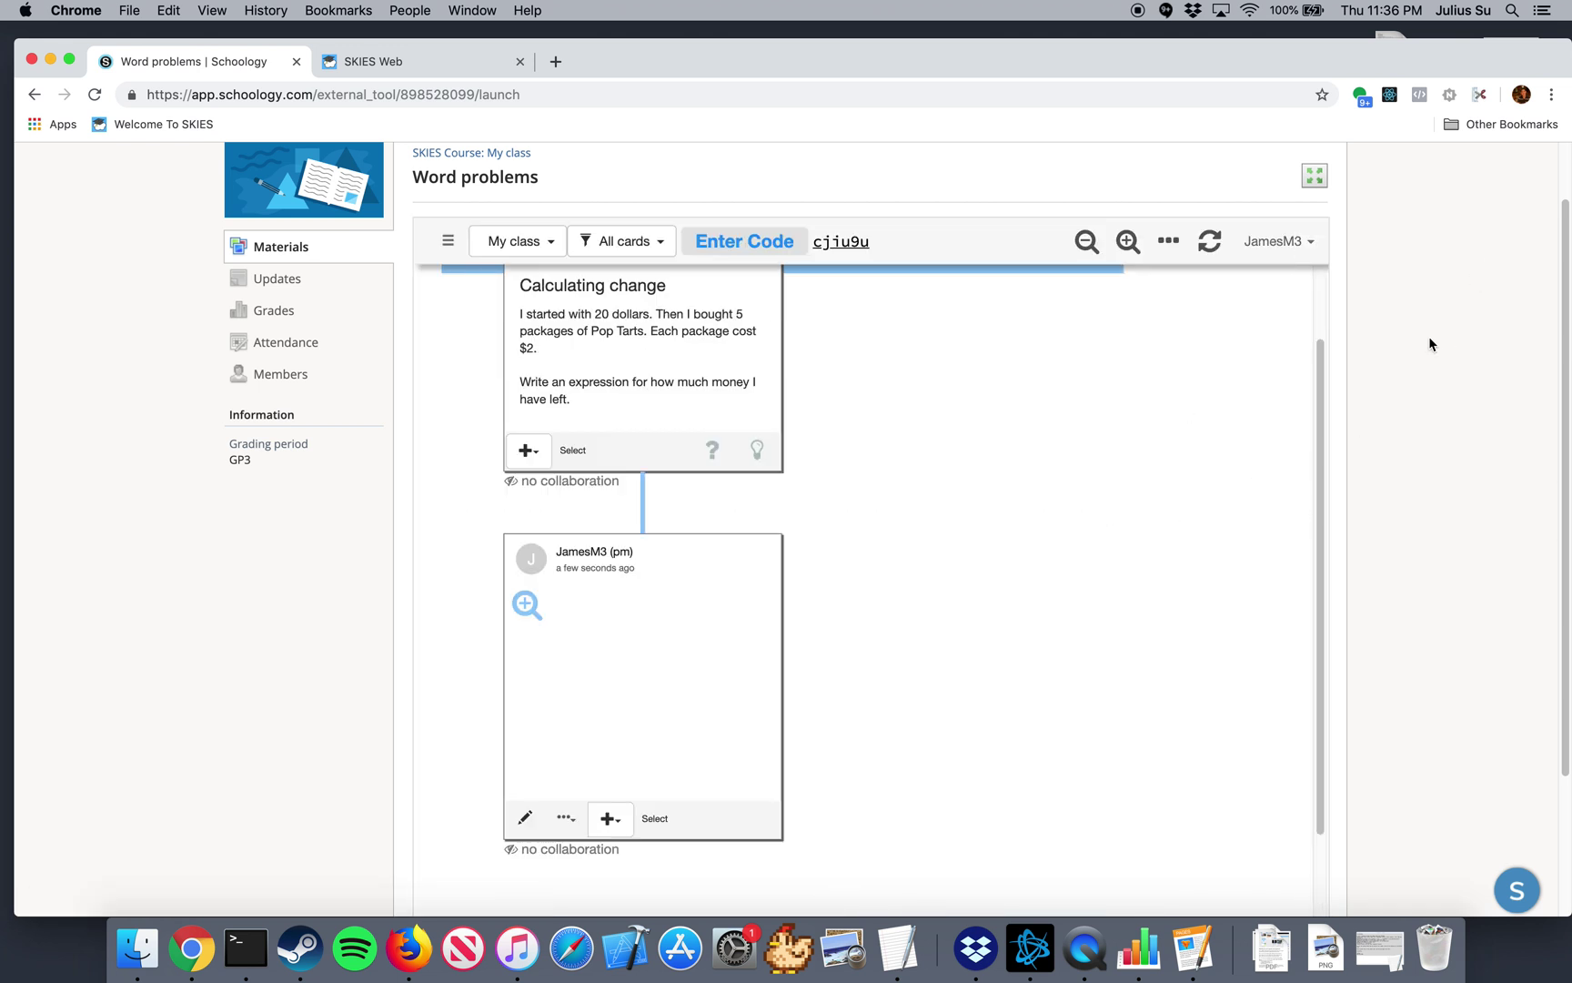
{"action": "scroll", "coordinate": [1051, 419], "scroll_direction": "up", "scroll_amount": 1}
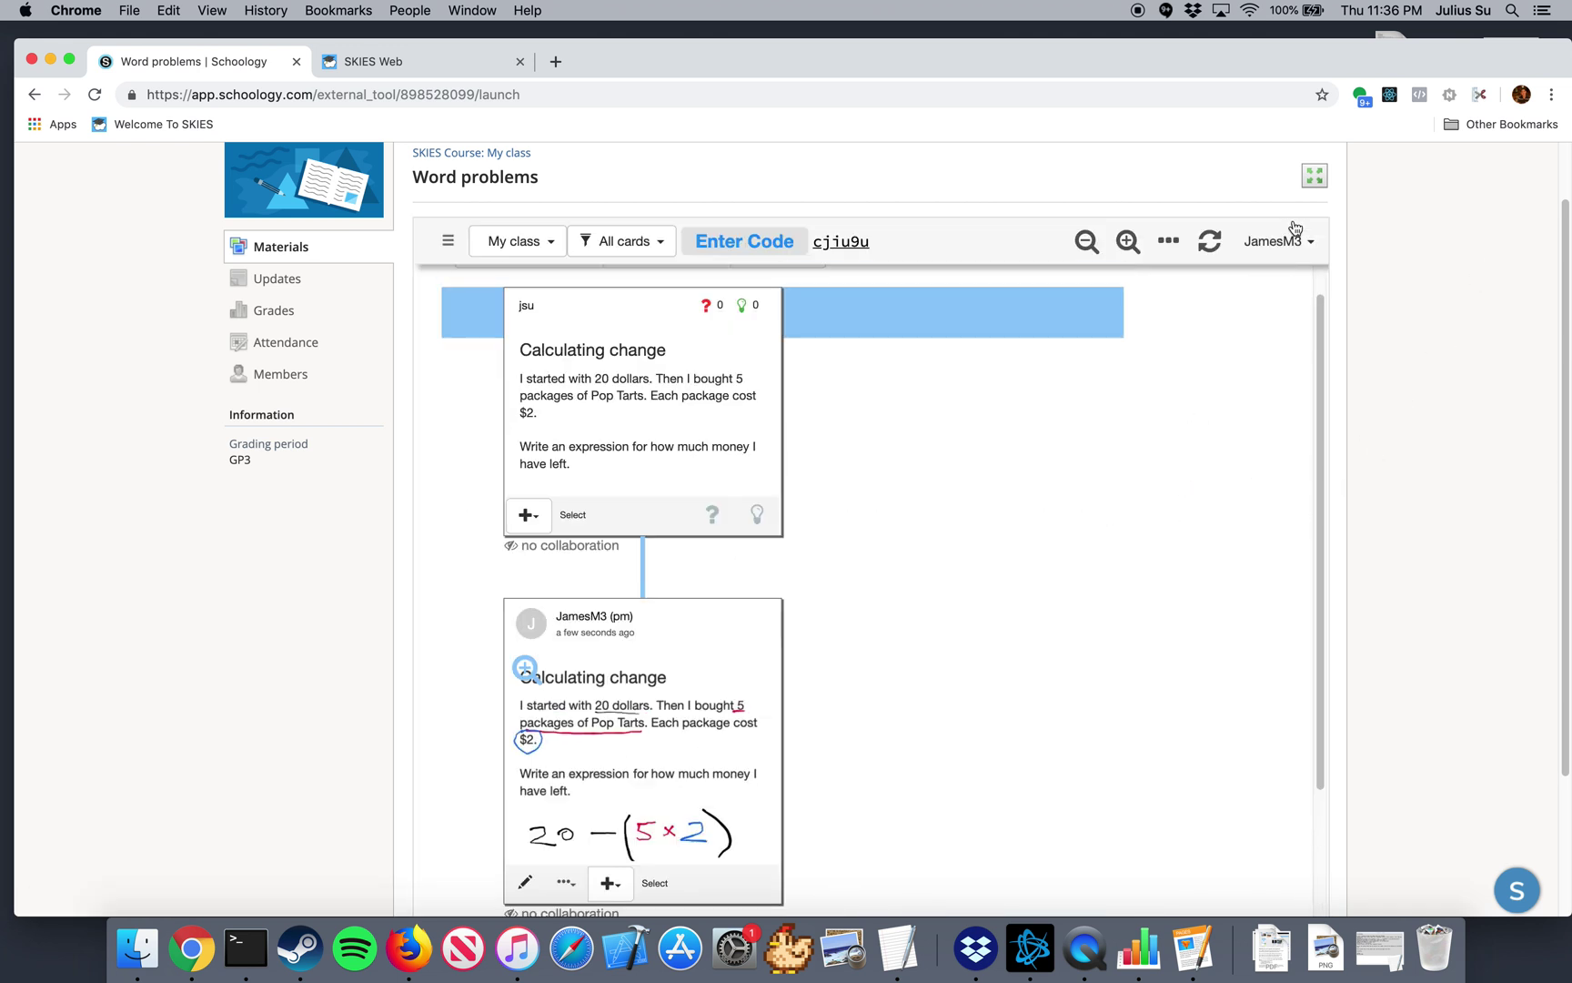
{"action": "scroll", "coordinate": [1292, 226], "scroll_direction": "up", "scroll_amount": 2}
{"action": "left_click", "coordinate": [1413, 170]}
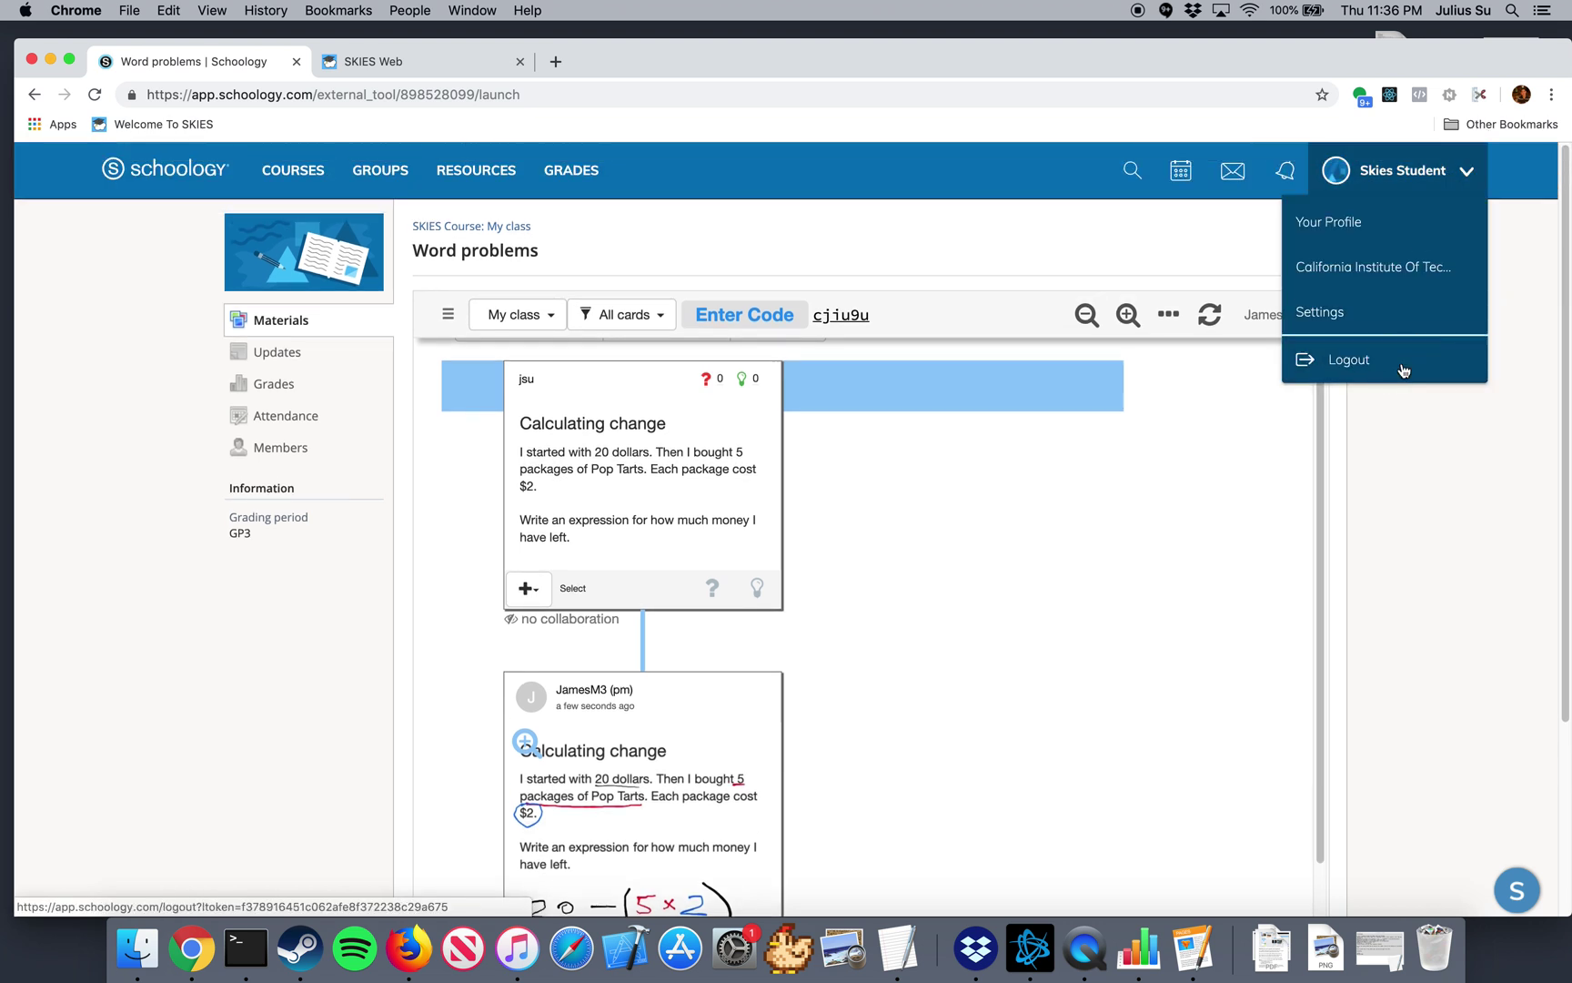
{"action": "left_click", "coordinate": [1403, 368]}
- Sign in as the teacher and open SKIES Course's Word problems material
{"action": "left_click", "coordinate": [712, 424]}
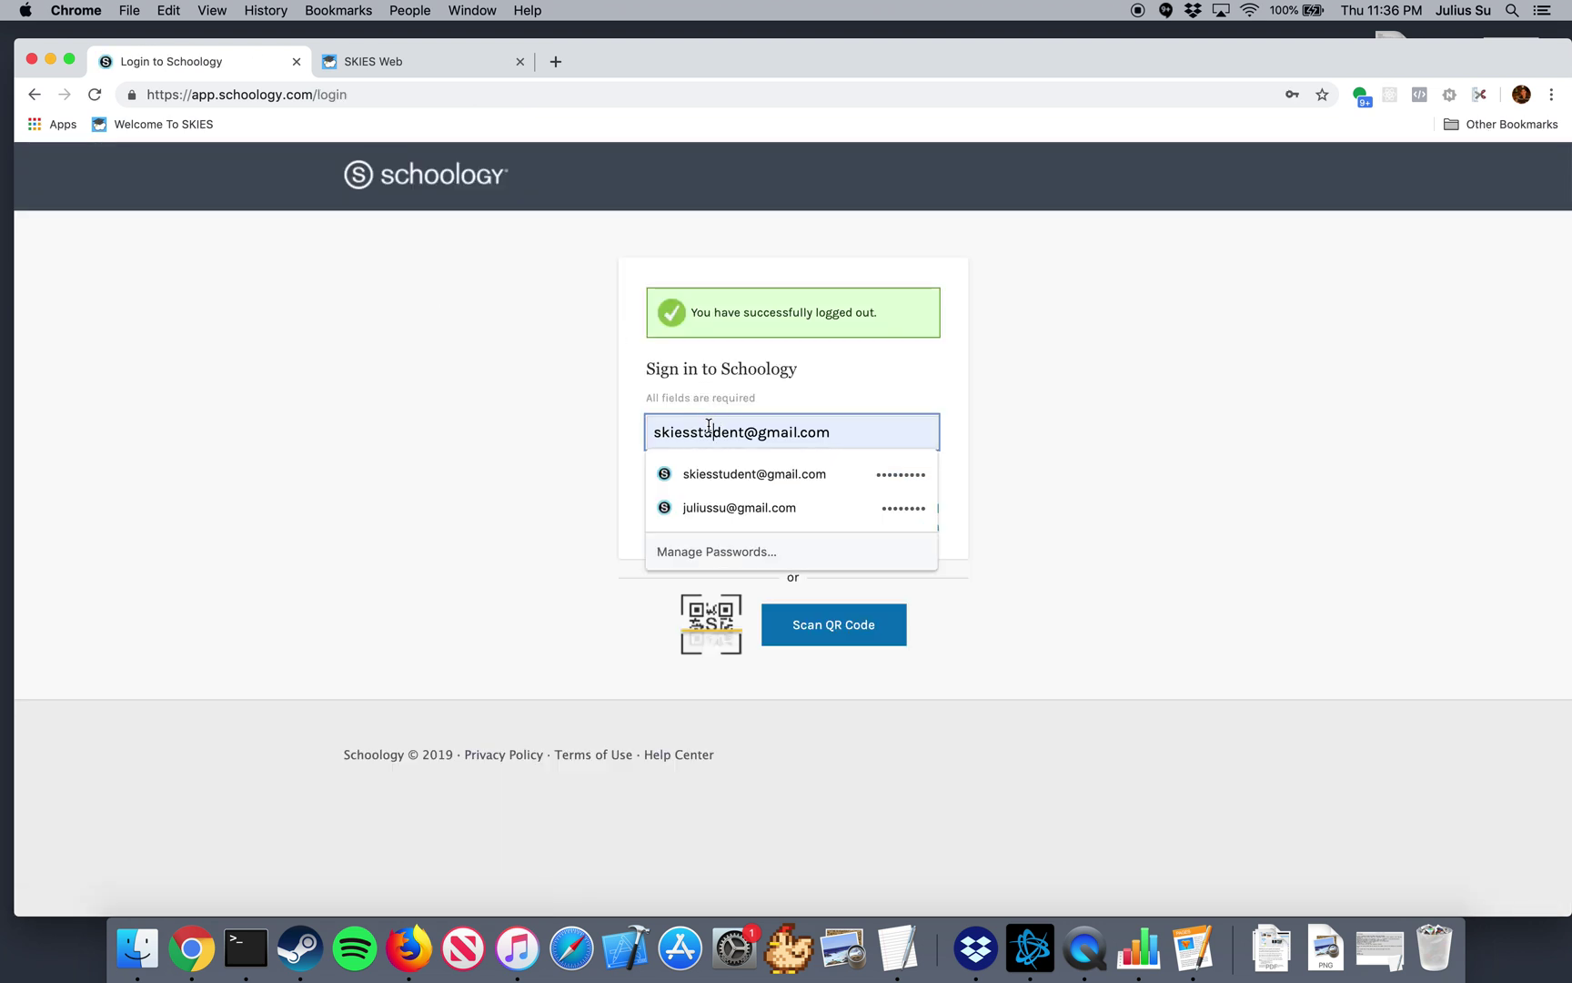
{"action": "left_click", "coordinate": [731, 506]}
{"action": "left_click", "coordinate": [688, 516]}
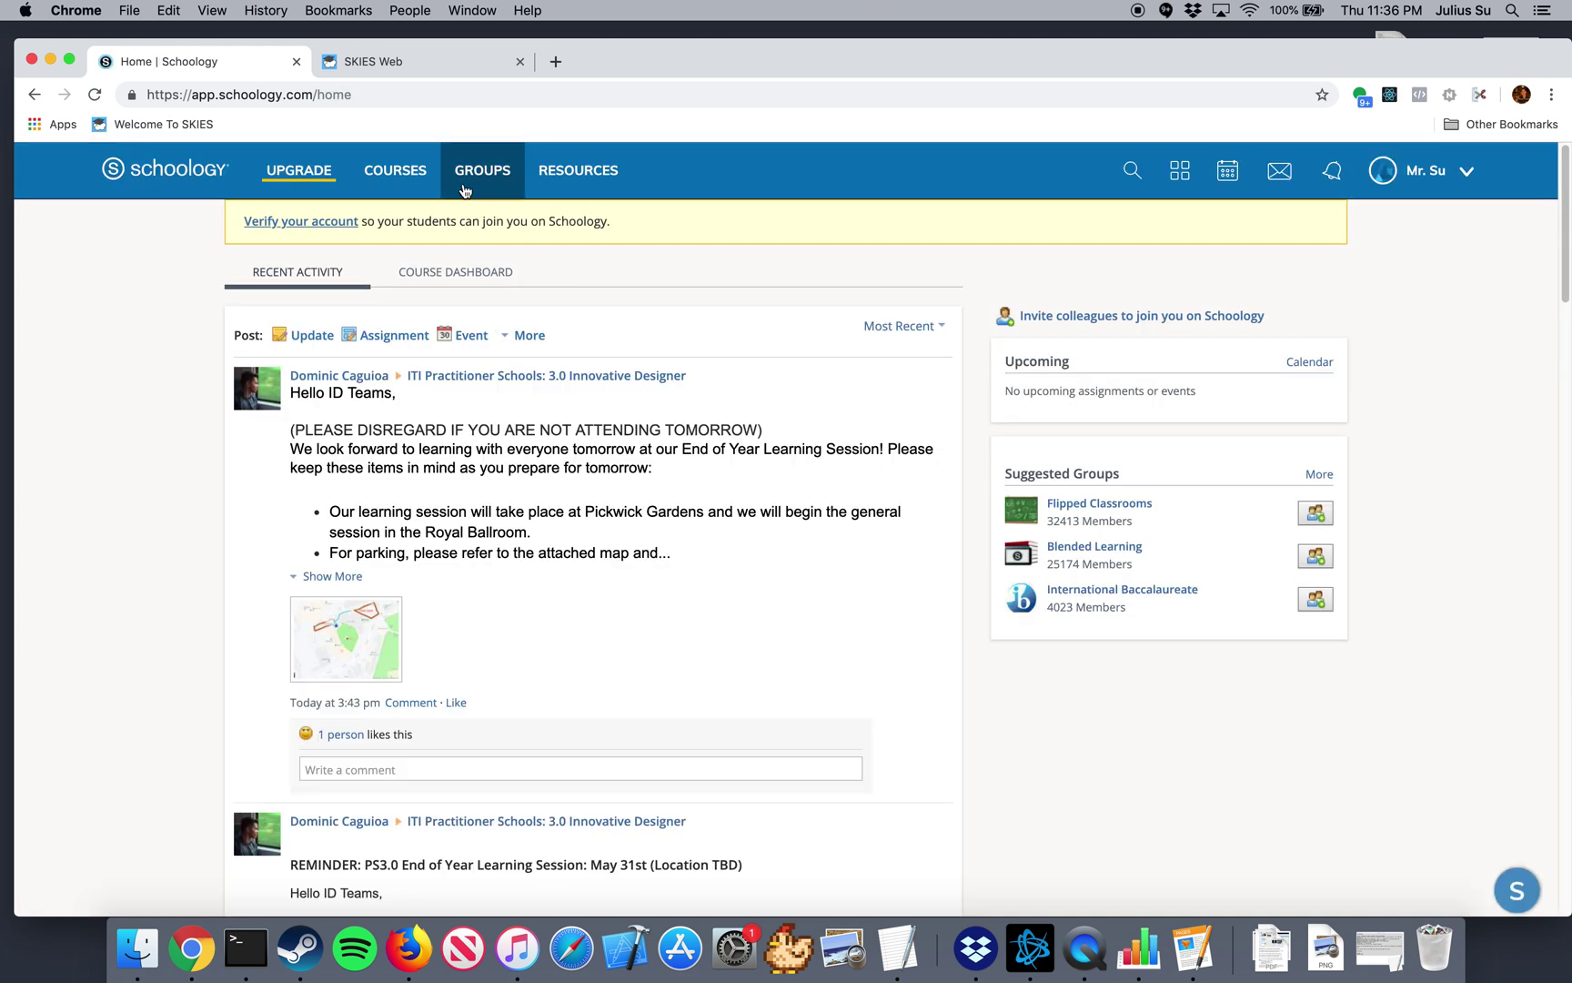
{"action": "left_click", "coordinate": [422, 181]}
{"action": "left_click", "coordinate": [897, 368]}
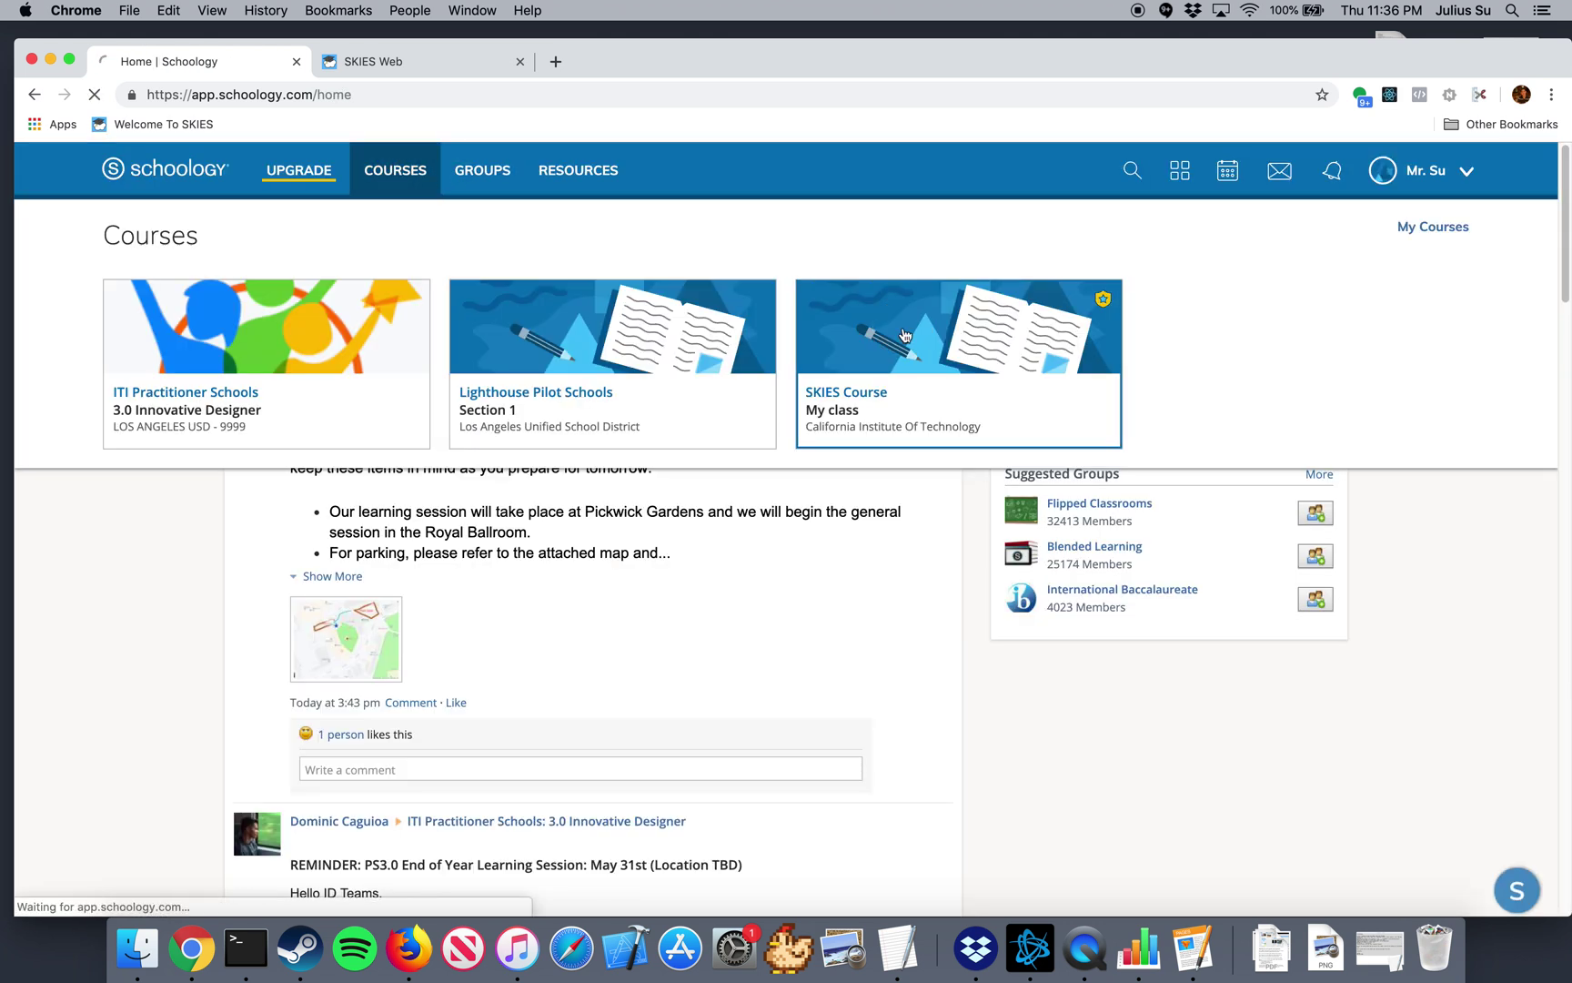
{"action": "left_click", "coordinate": [533, 388]}
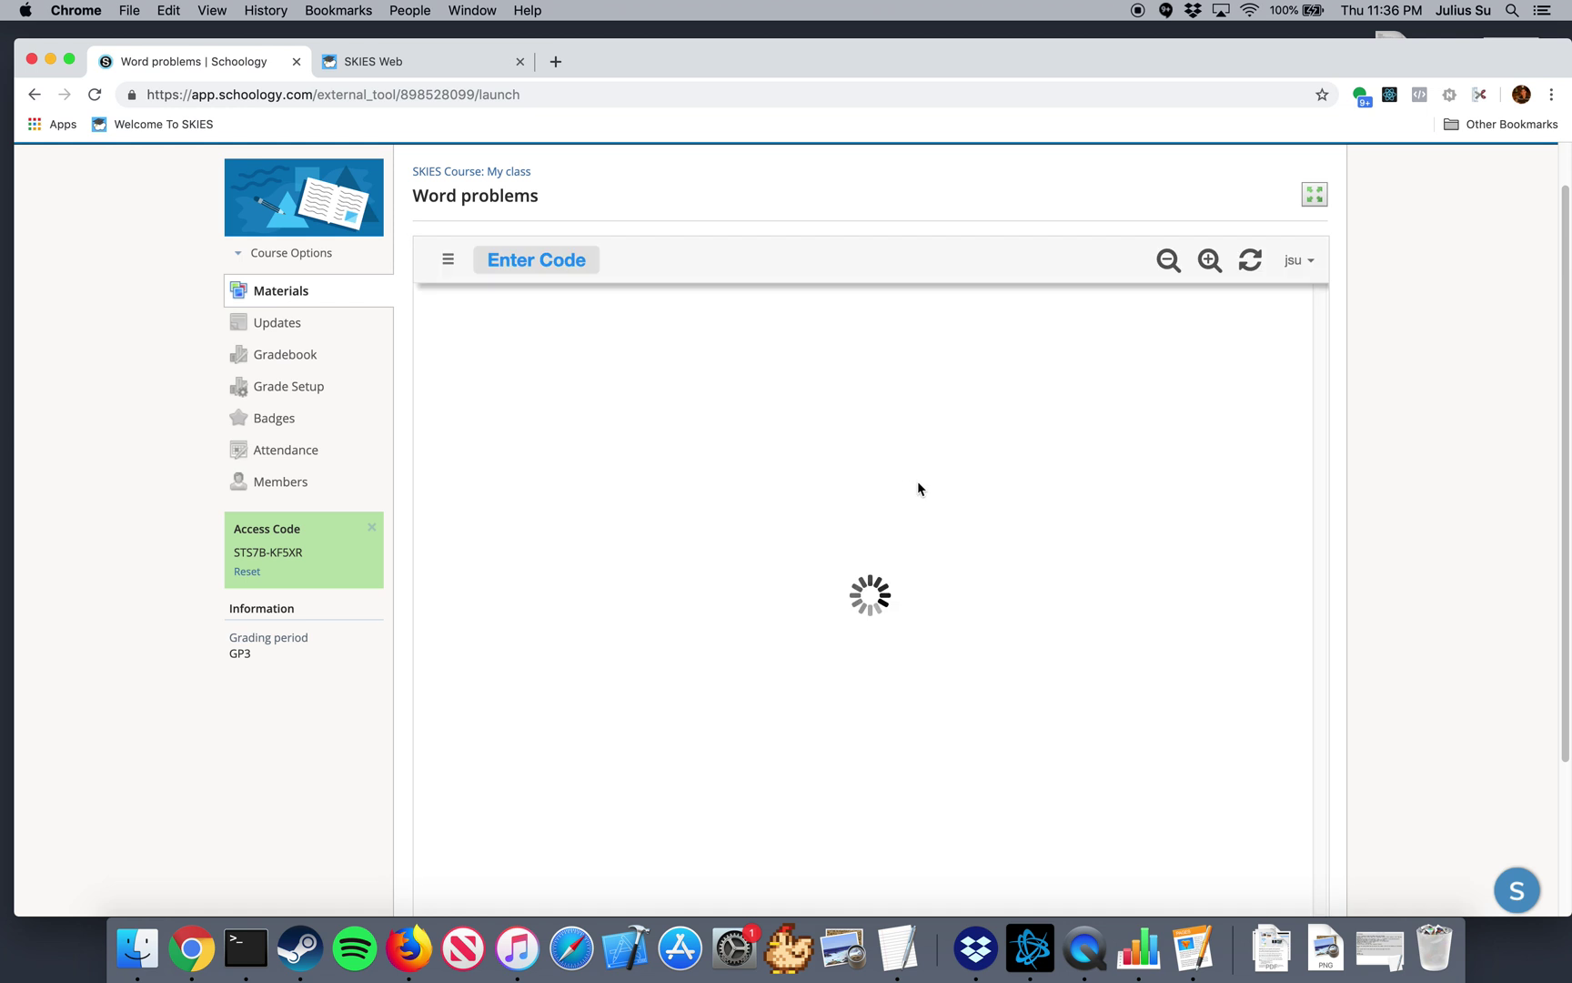
{"action": "scroll", "coordinate": [830, 491], "scroll_direction": "down", "scroll_amount": 3}
{"action": "scroll", "coordinate": [863, 507], "scroll_direction": "down", "scroll_amount": 2}
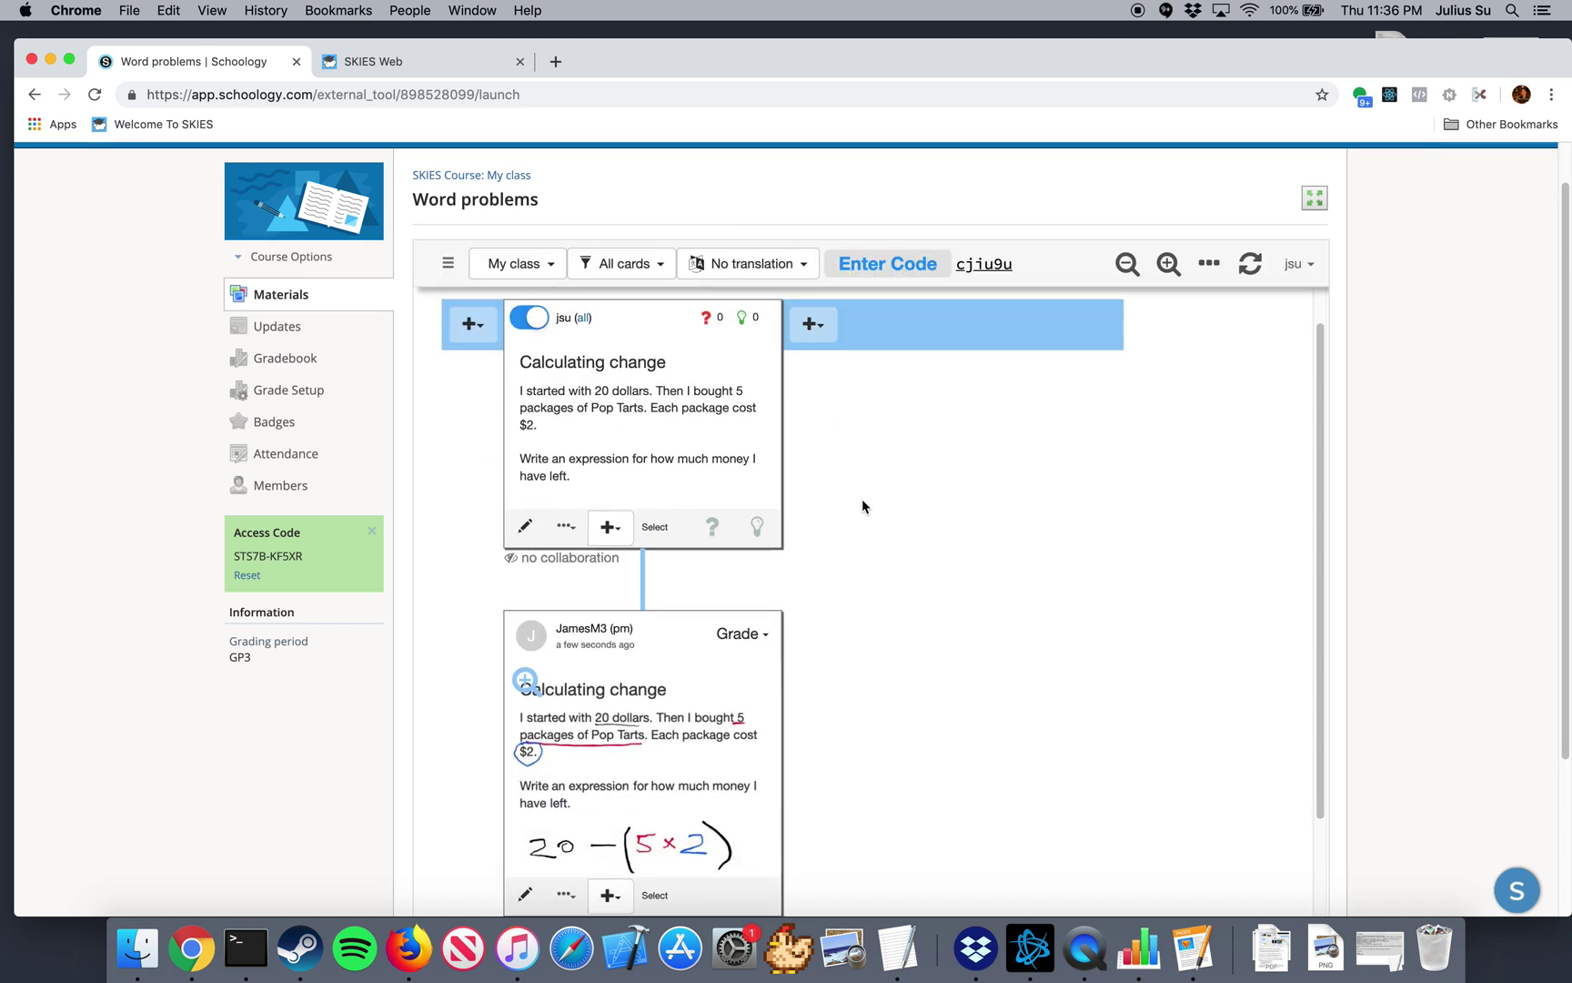
- Grade the student's response 4 and show the lesson's grades table
{"action": "left_click", "coordinate": [746, 634]}
{"action": "left_click", "coordinate": [760, 691]}
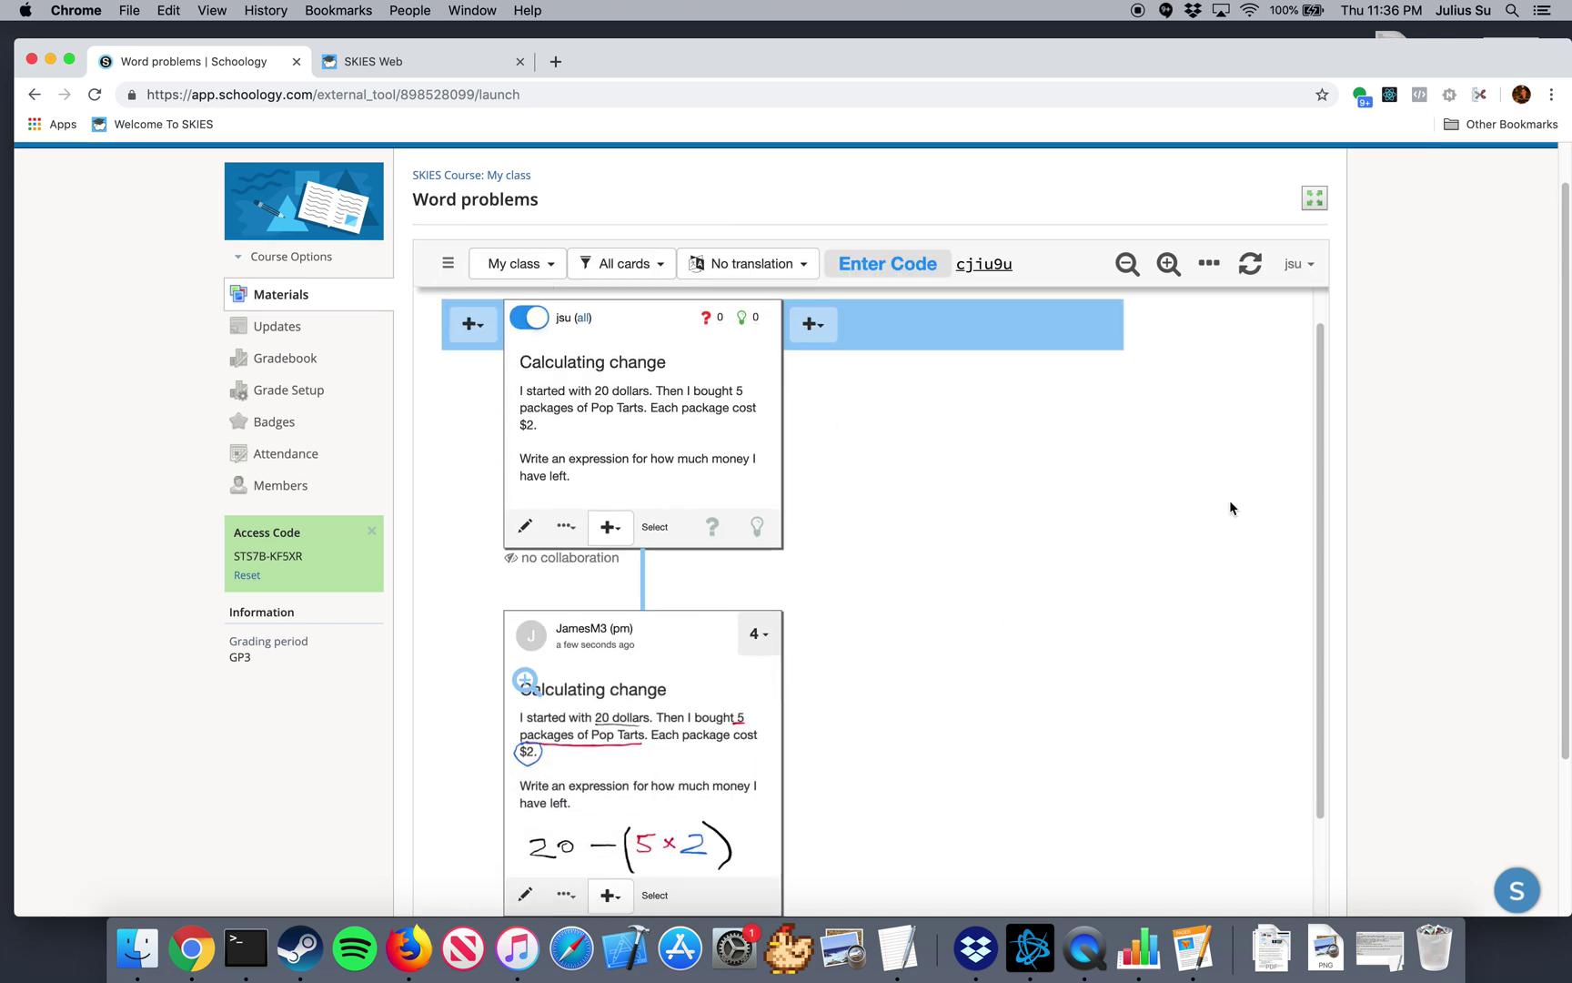
{"action": "left_click", "coordinate": [1209, 262]}
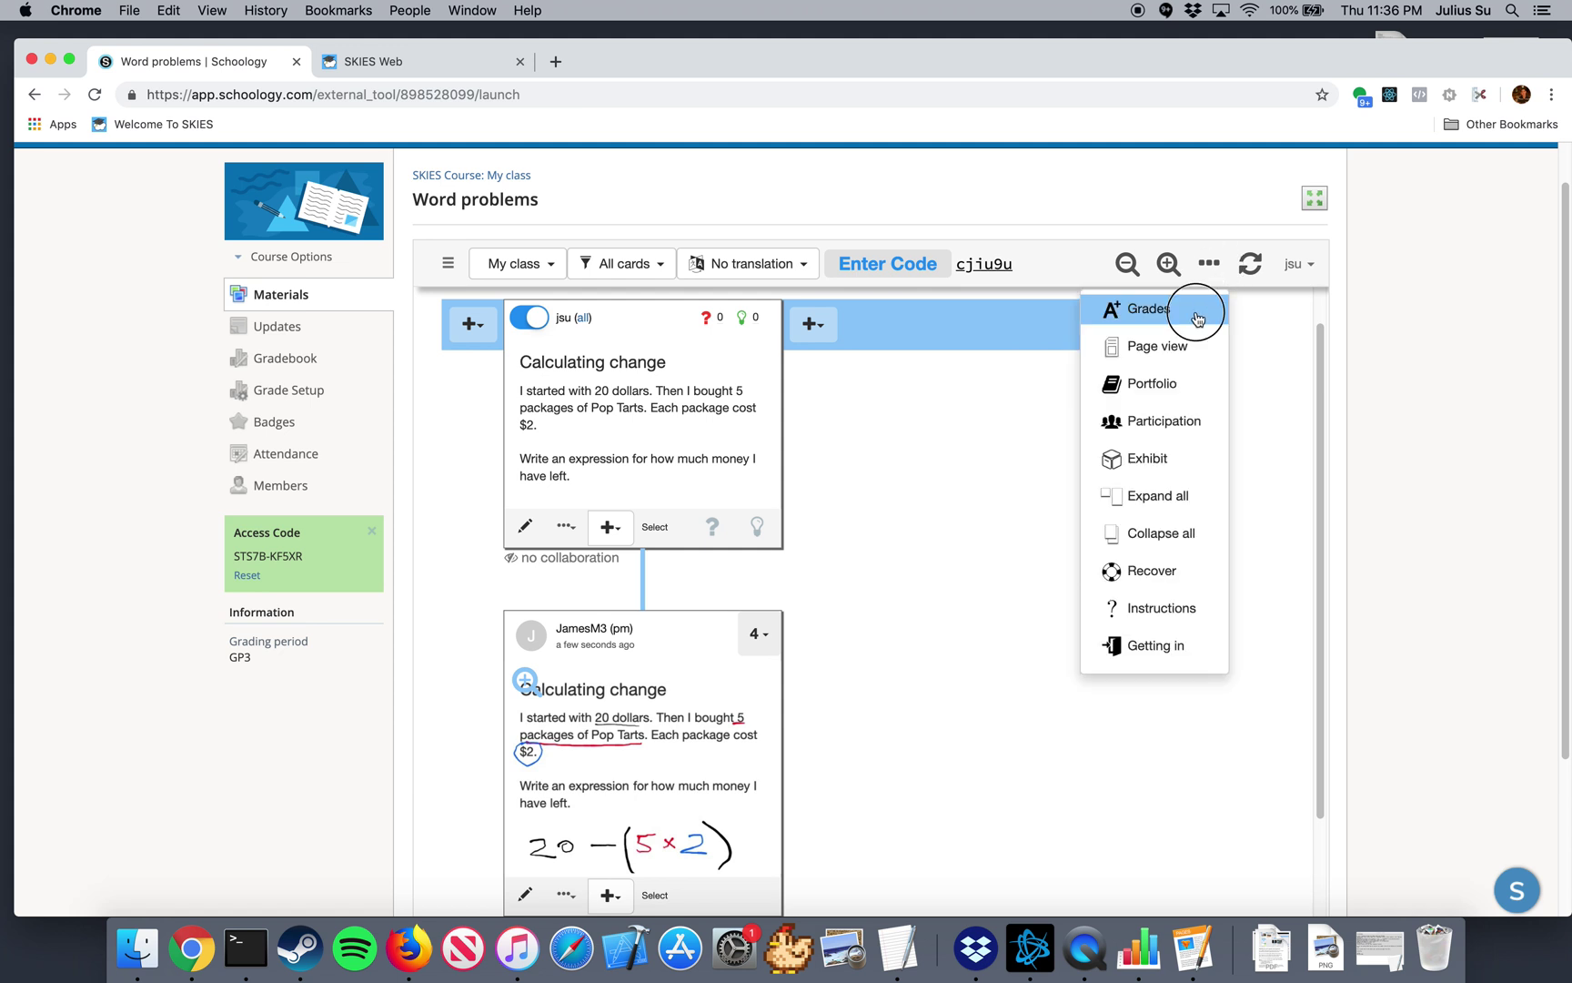
{"action": "left_click", "coordinate": [1198, 314]}
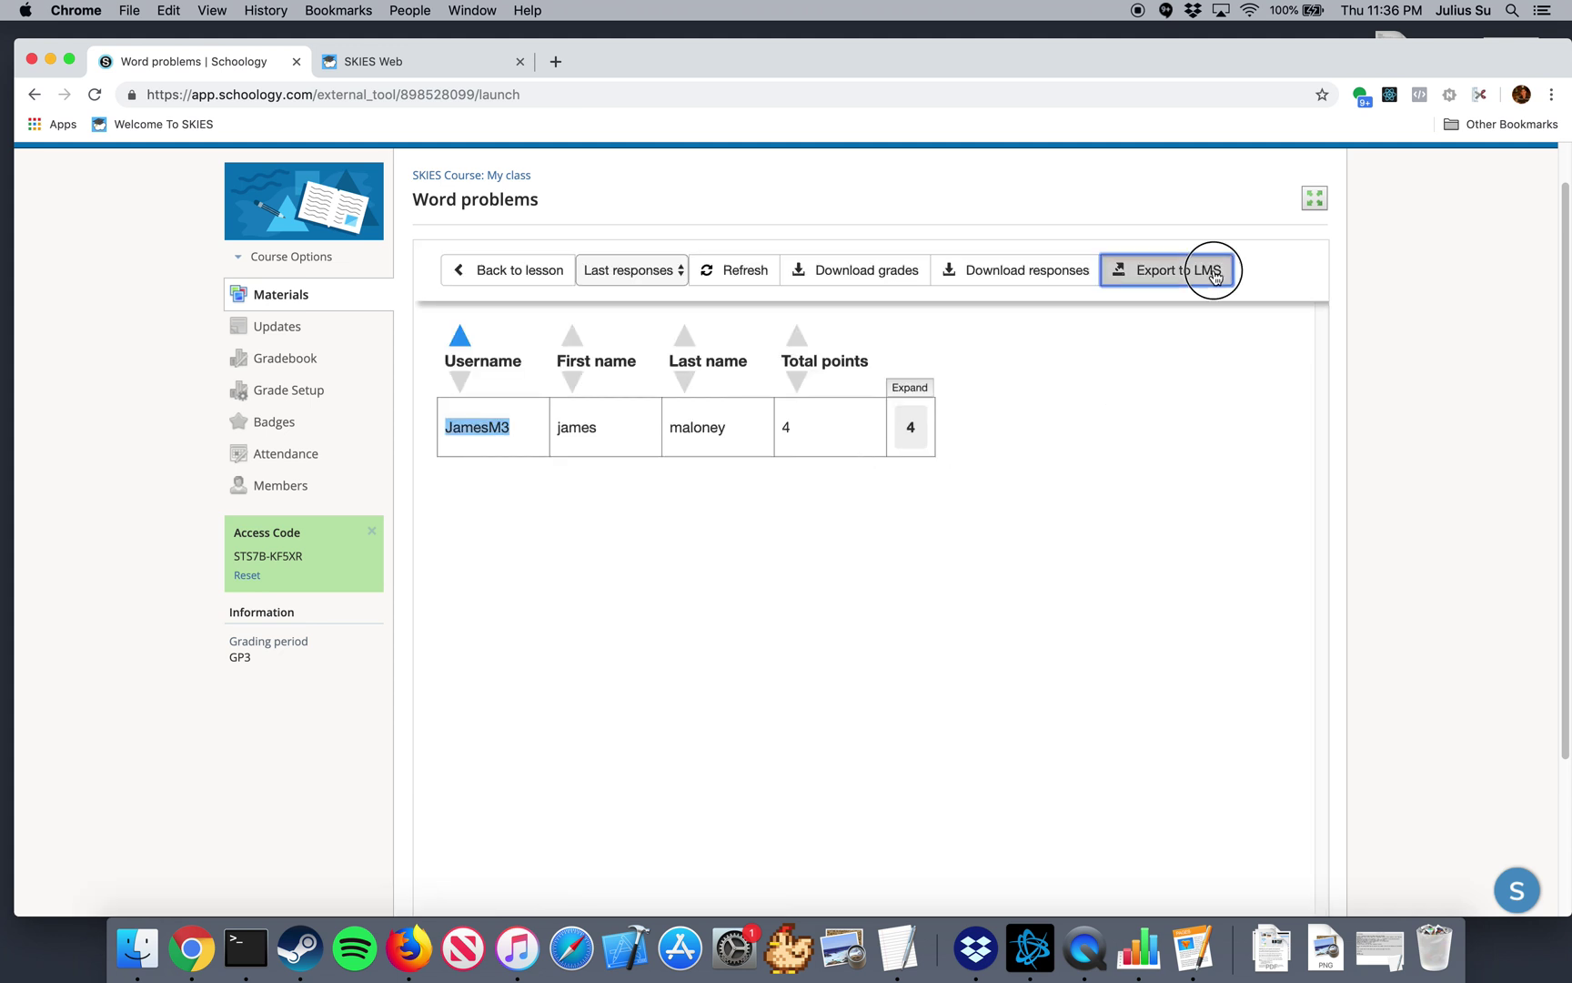
- Upload scores to the LMS with 4 points as 100%, then go to the Gradebook
{"action": "left_click", "coordinate": [1198, 270]}
{"action": "left_click", "coordinate": [984, 412]}
{"action": "type", "text": "4"}
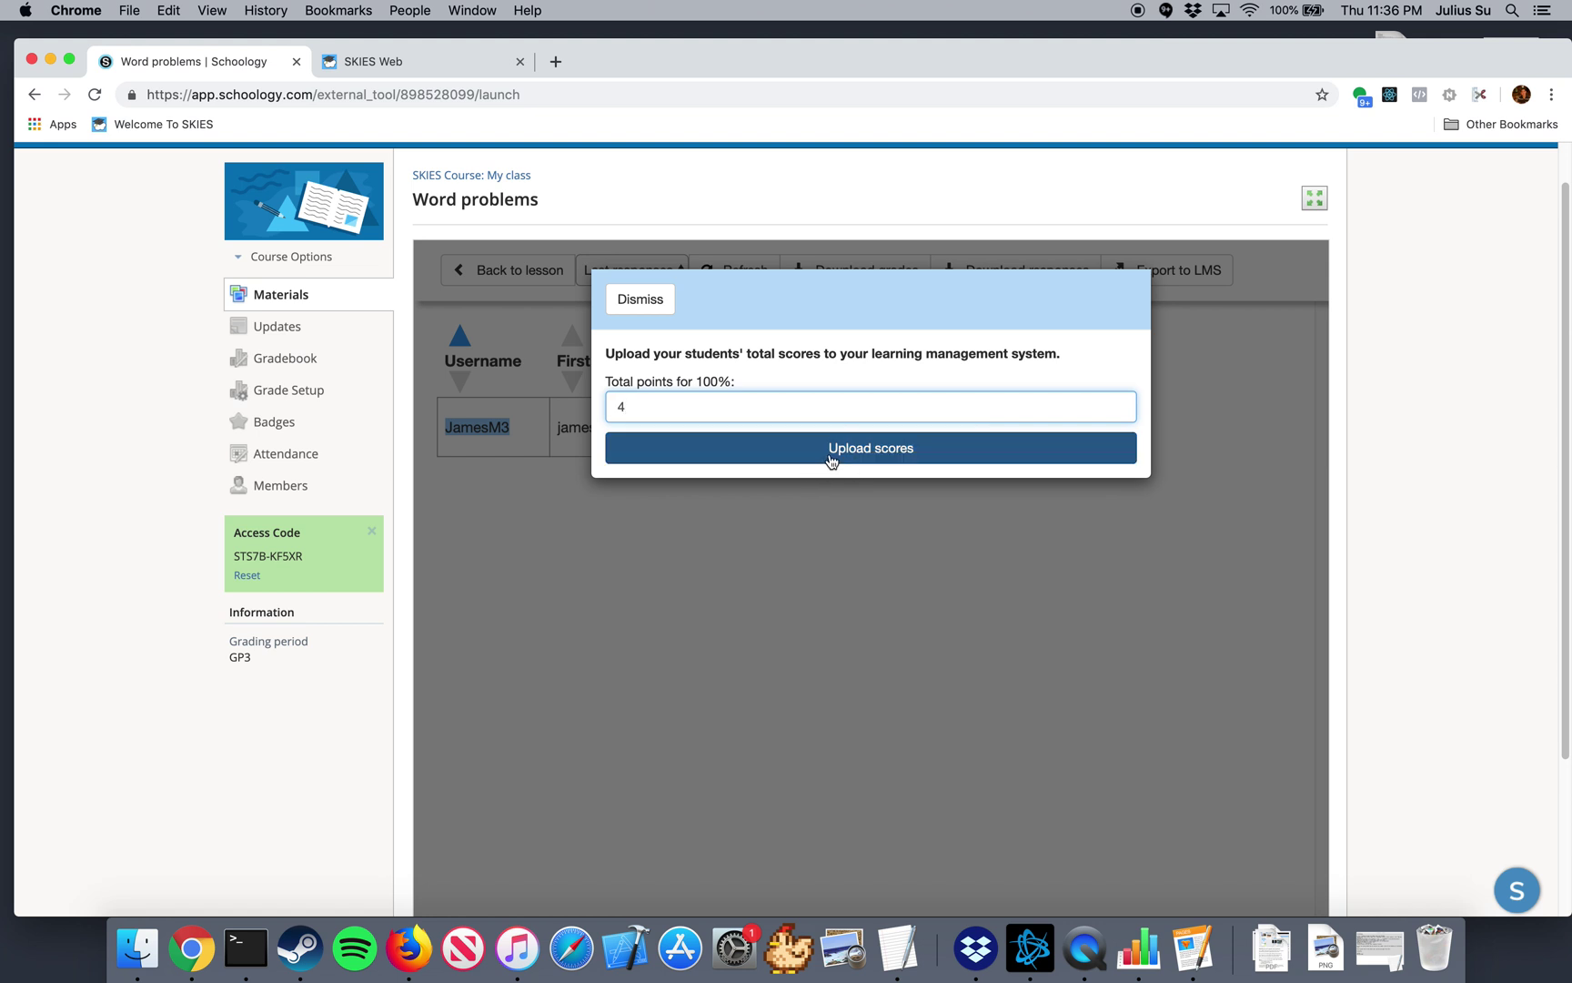
{"action": "left_click", "coordinate": [831, 455]}
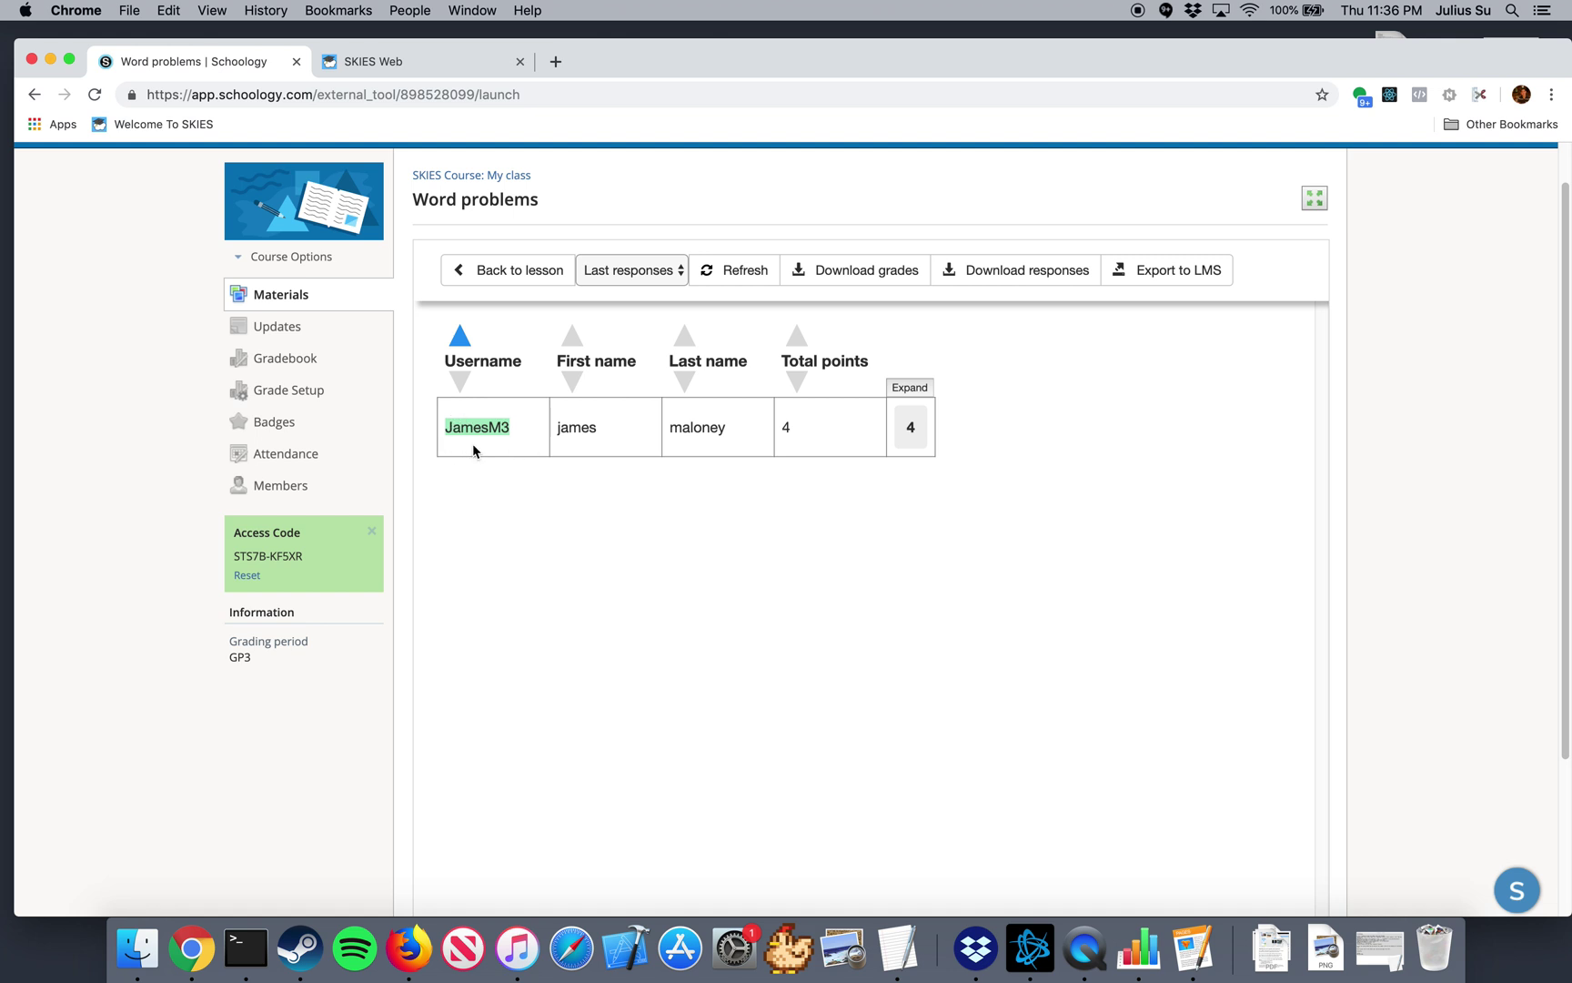
{"action": "left_click", "coordinate": [309, 363]}
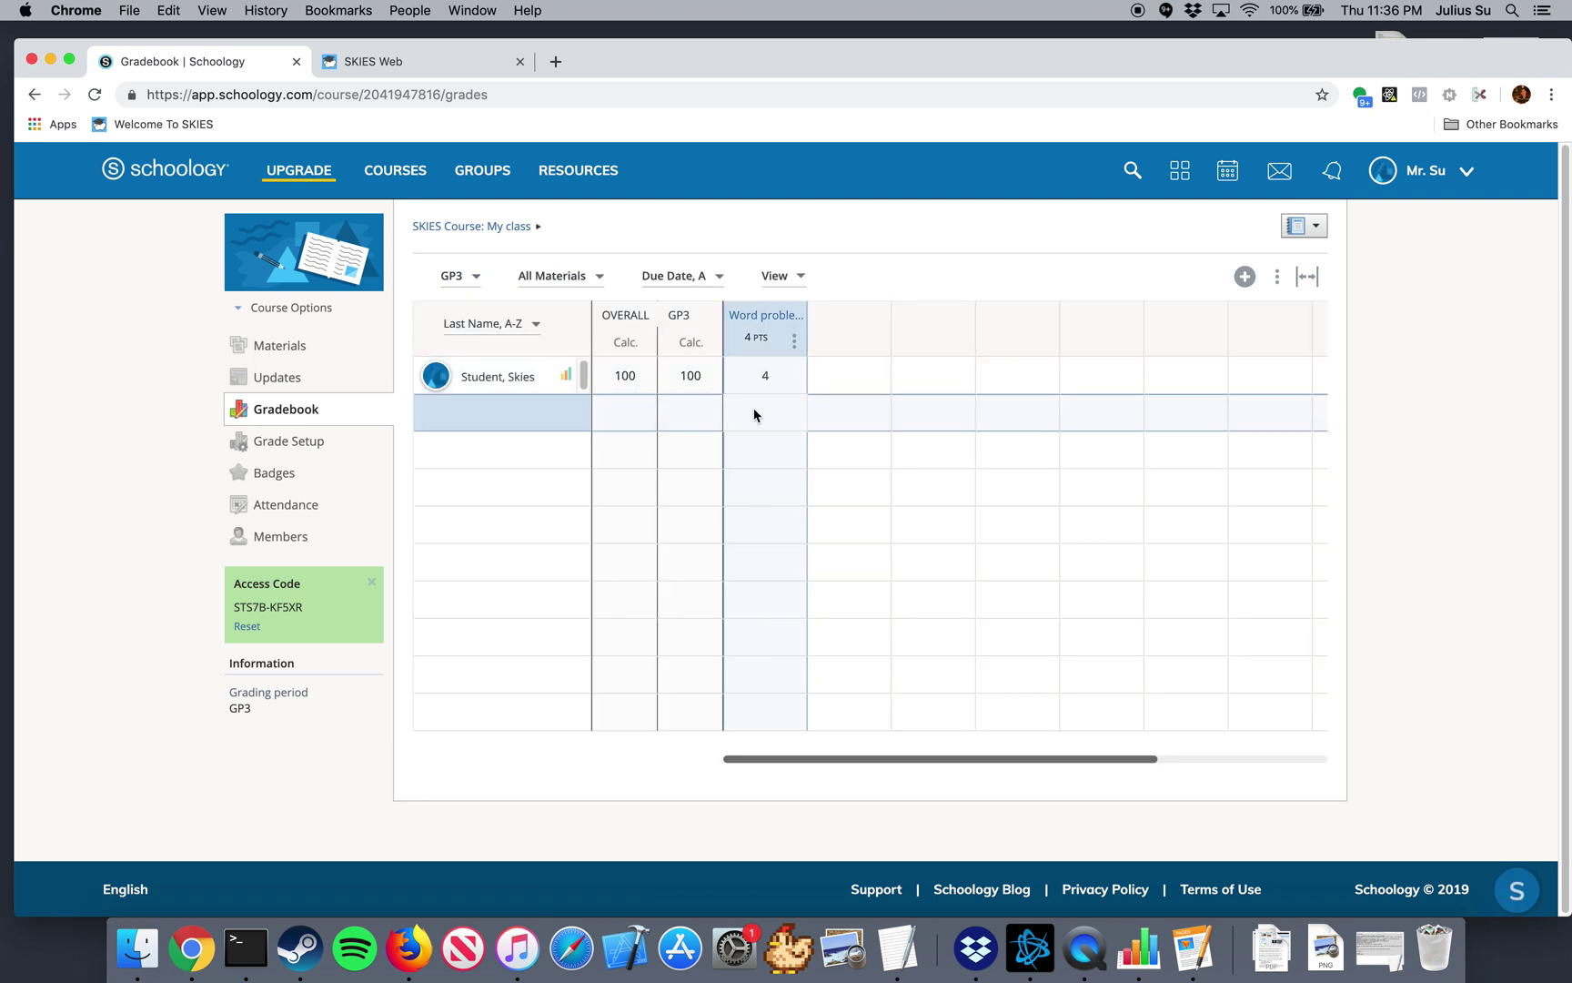
- Check the student's Word problems score of 4 in the gradebook
{"action": "left_click", "coordinate": [769, 376]}
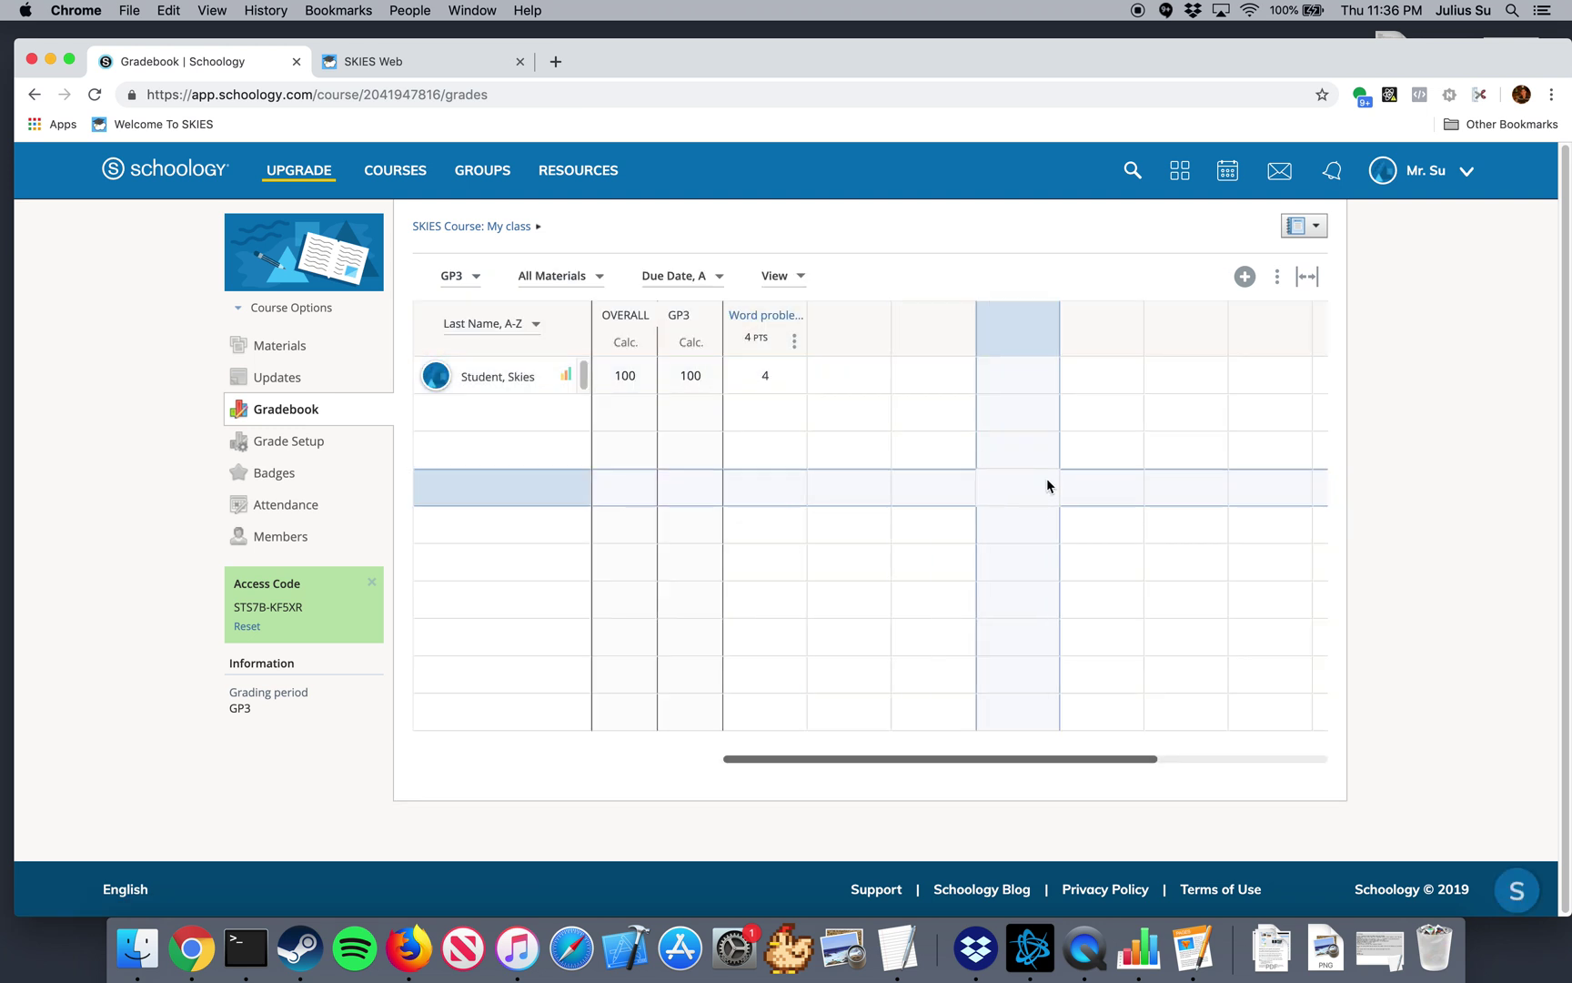